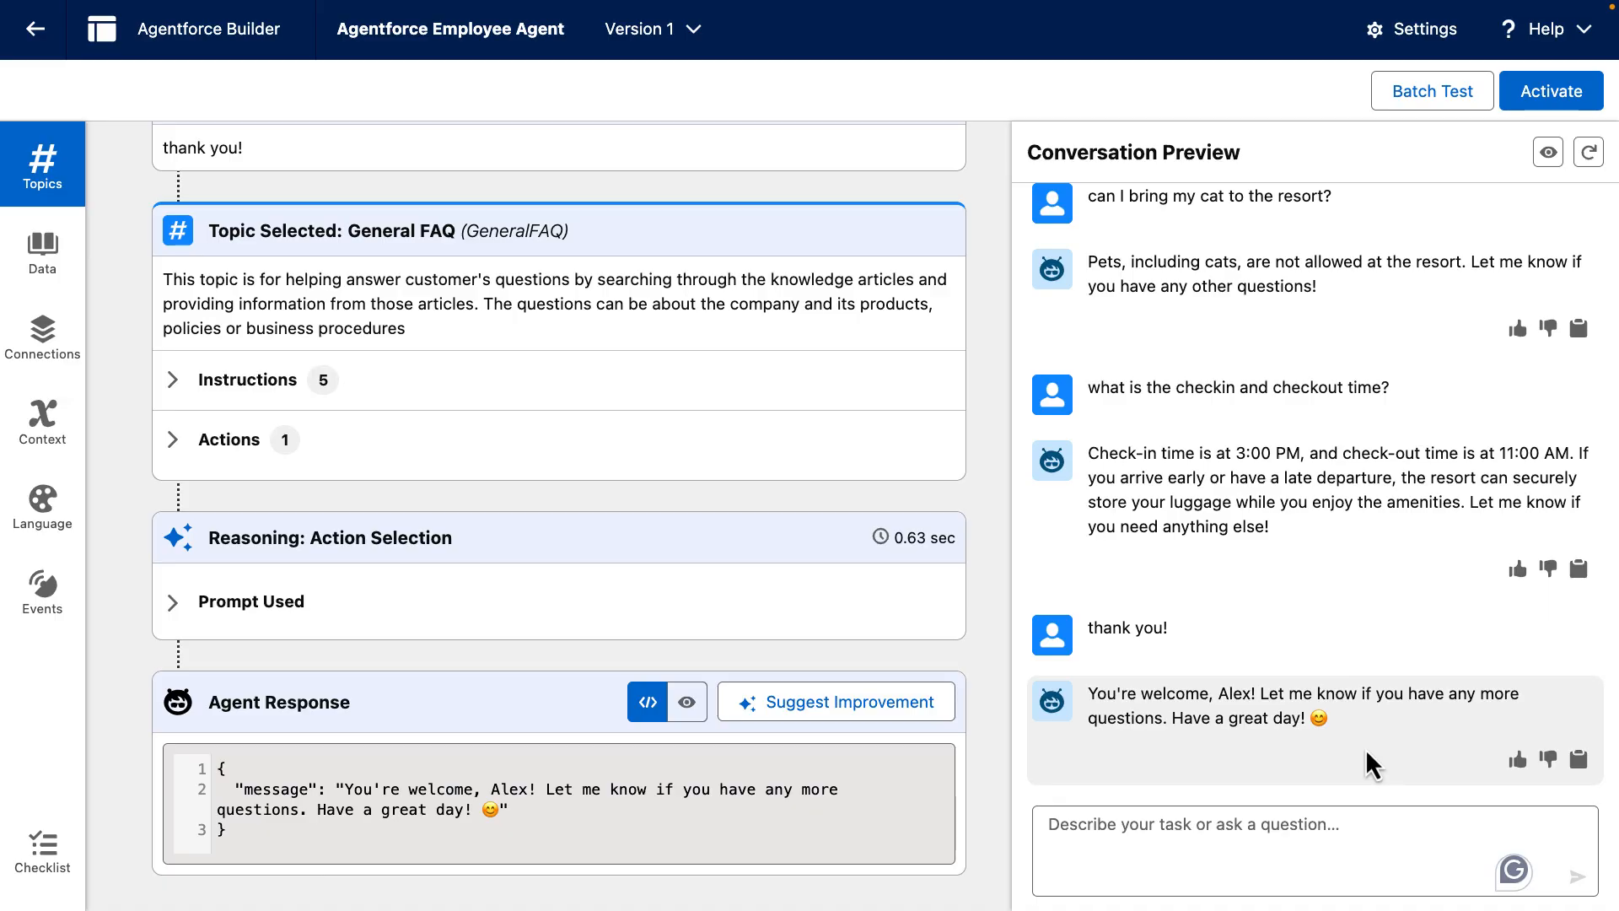
scroll(1374, 765, "up", 10)
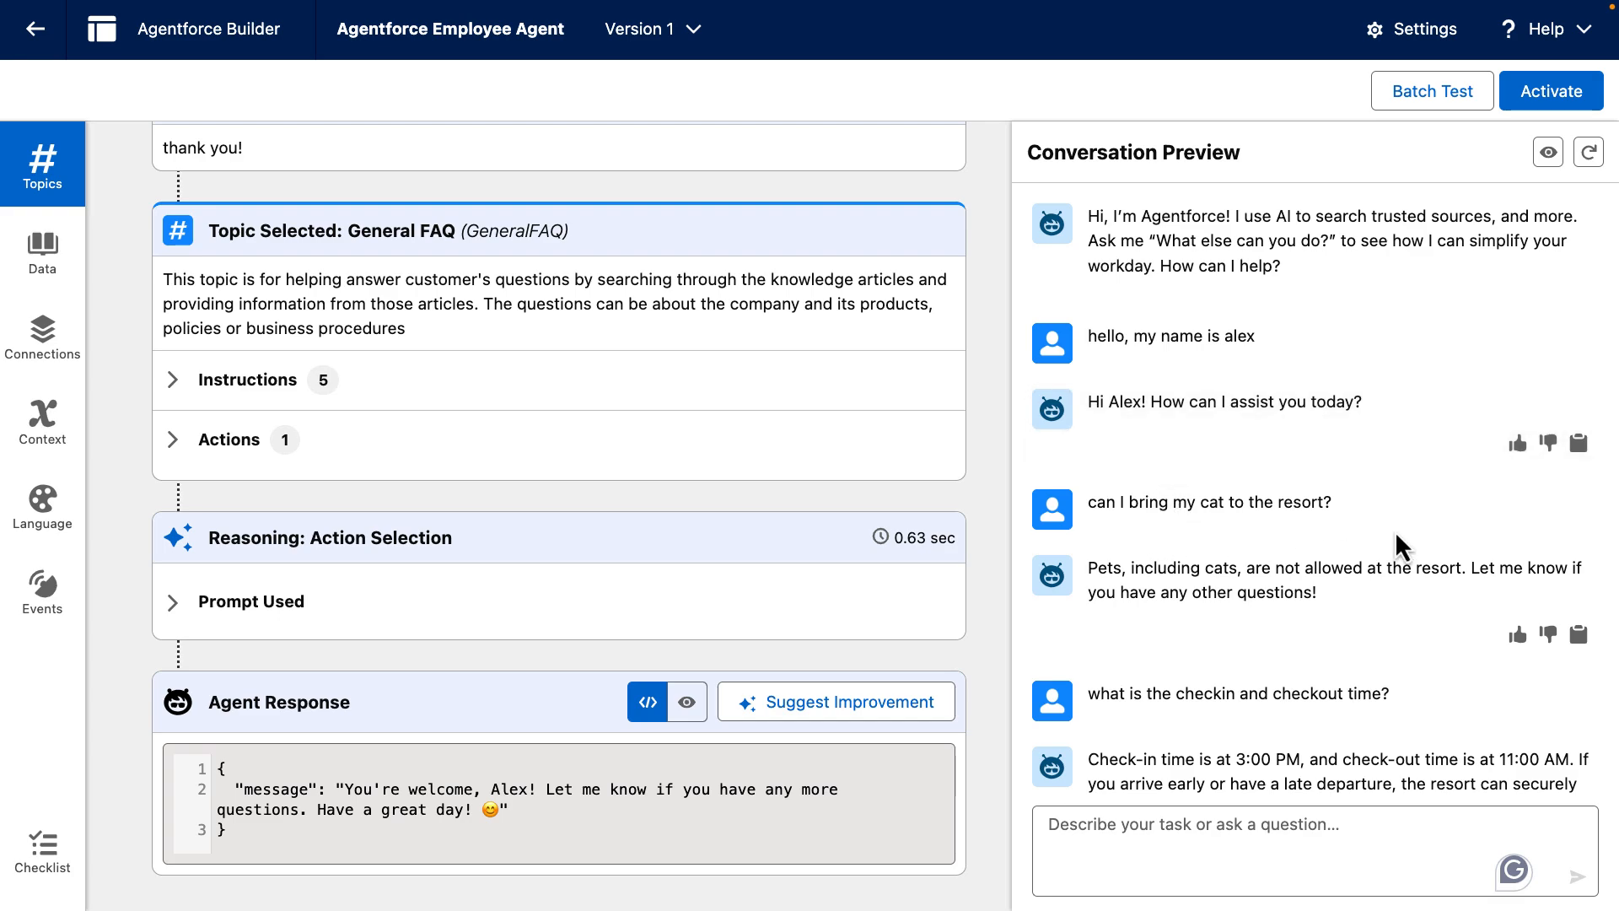
scroll(1396, 532, "down", 5)
scroll(1396, 532, "down", 5)
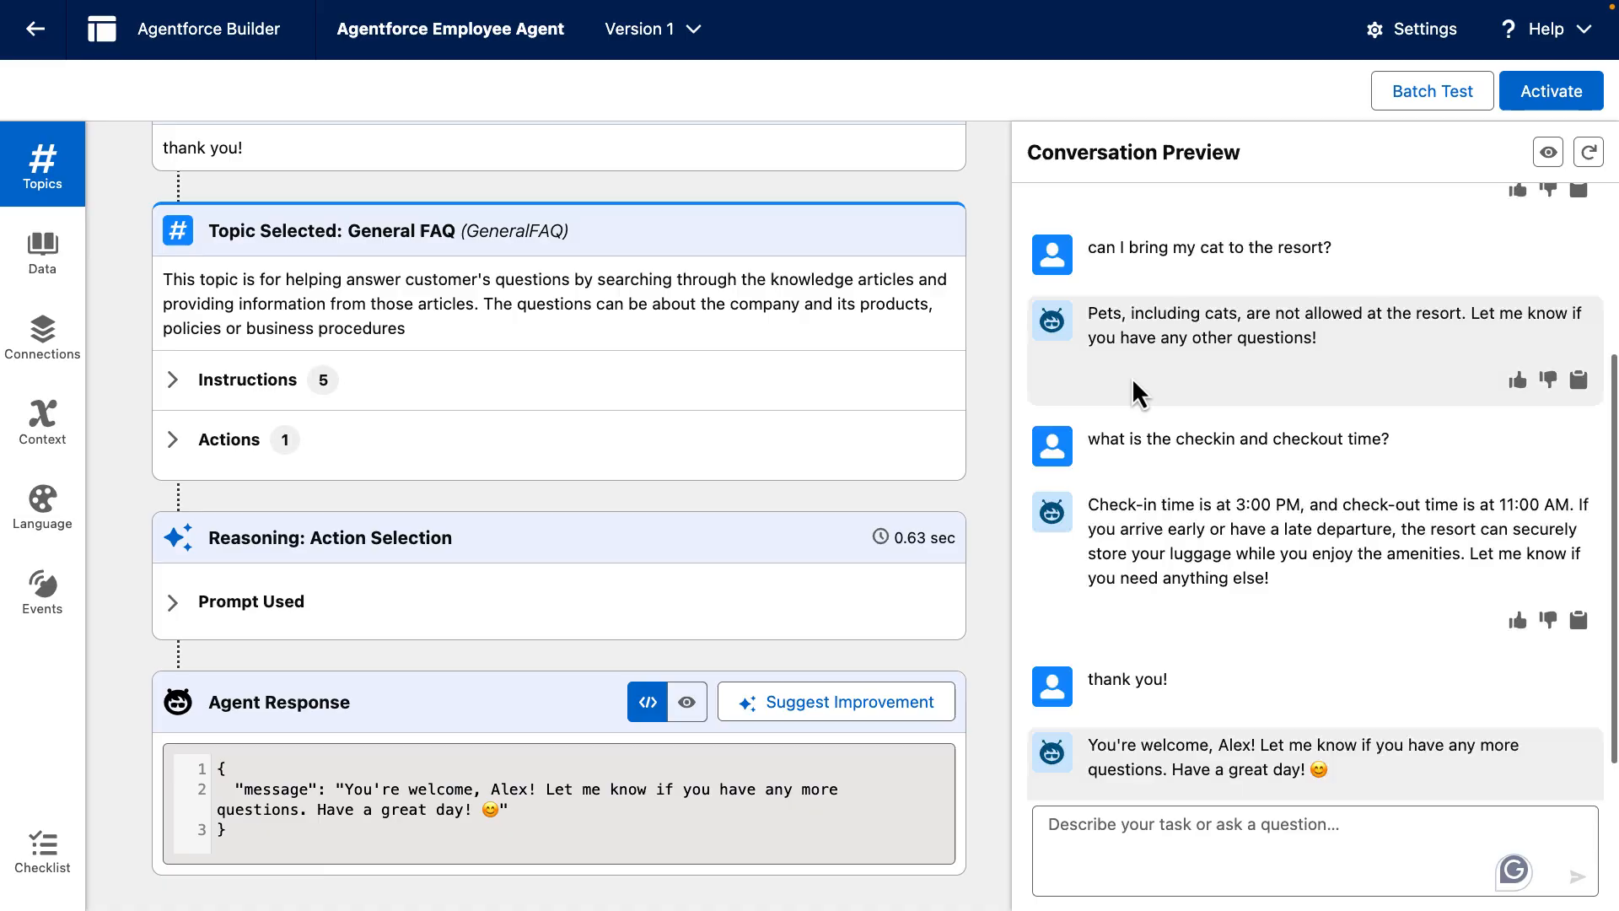
scroll(1135, 394, "down", 2)
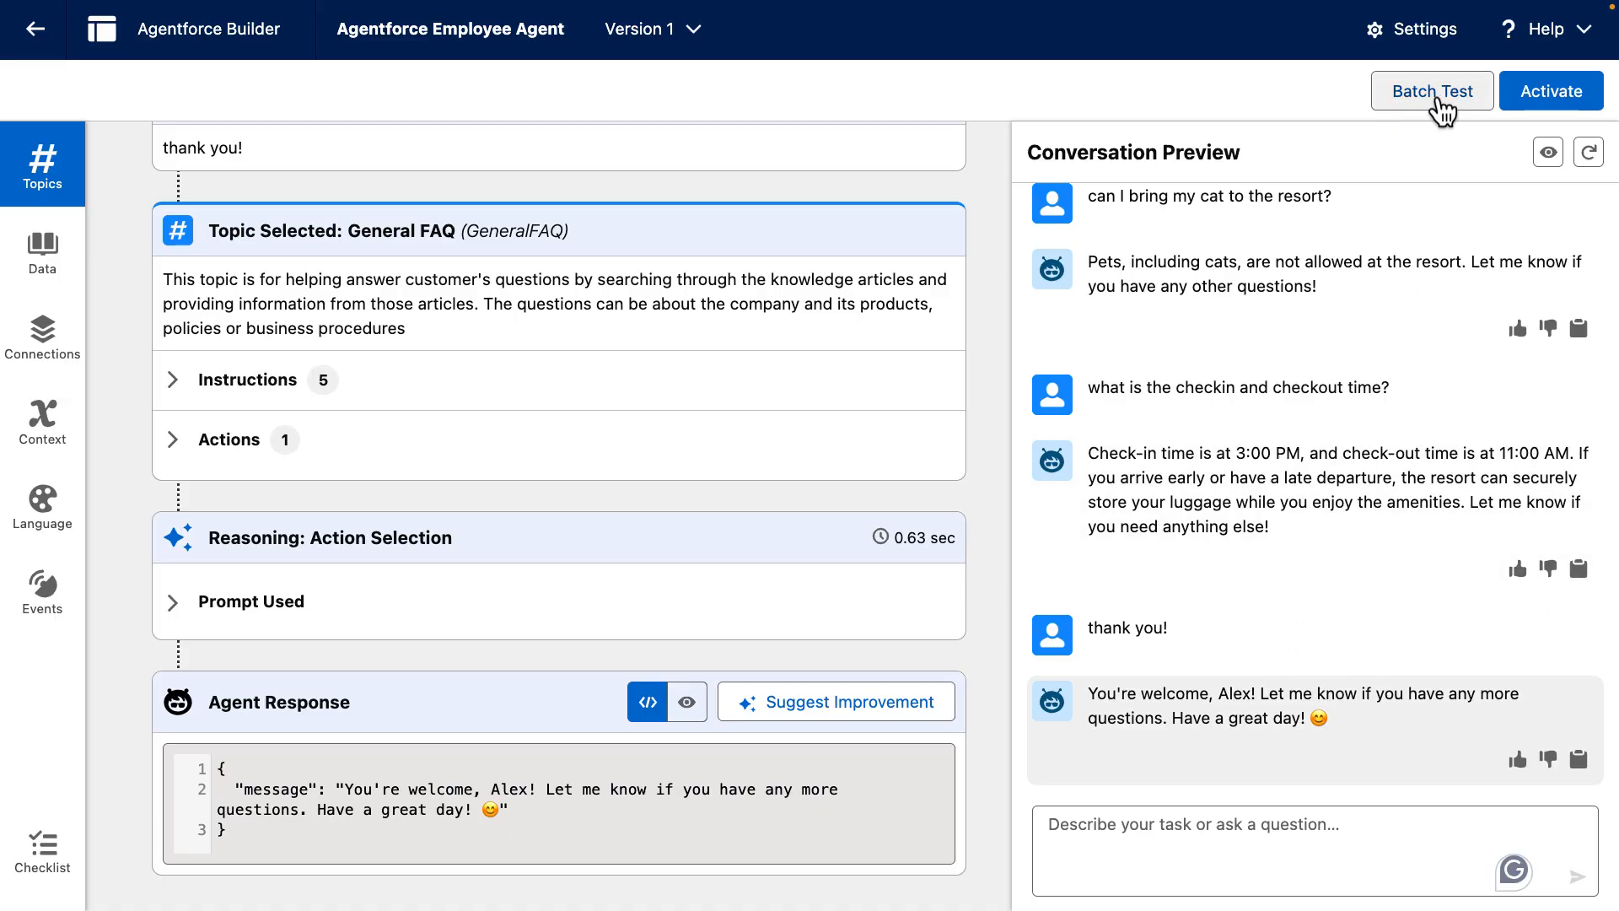
Start a new batch test for the agent named 'resort conversation'
left_click(1442, 108)
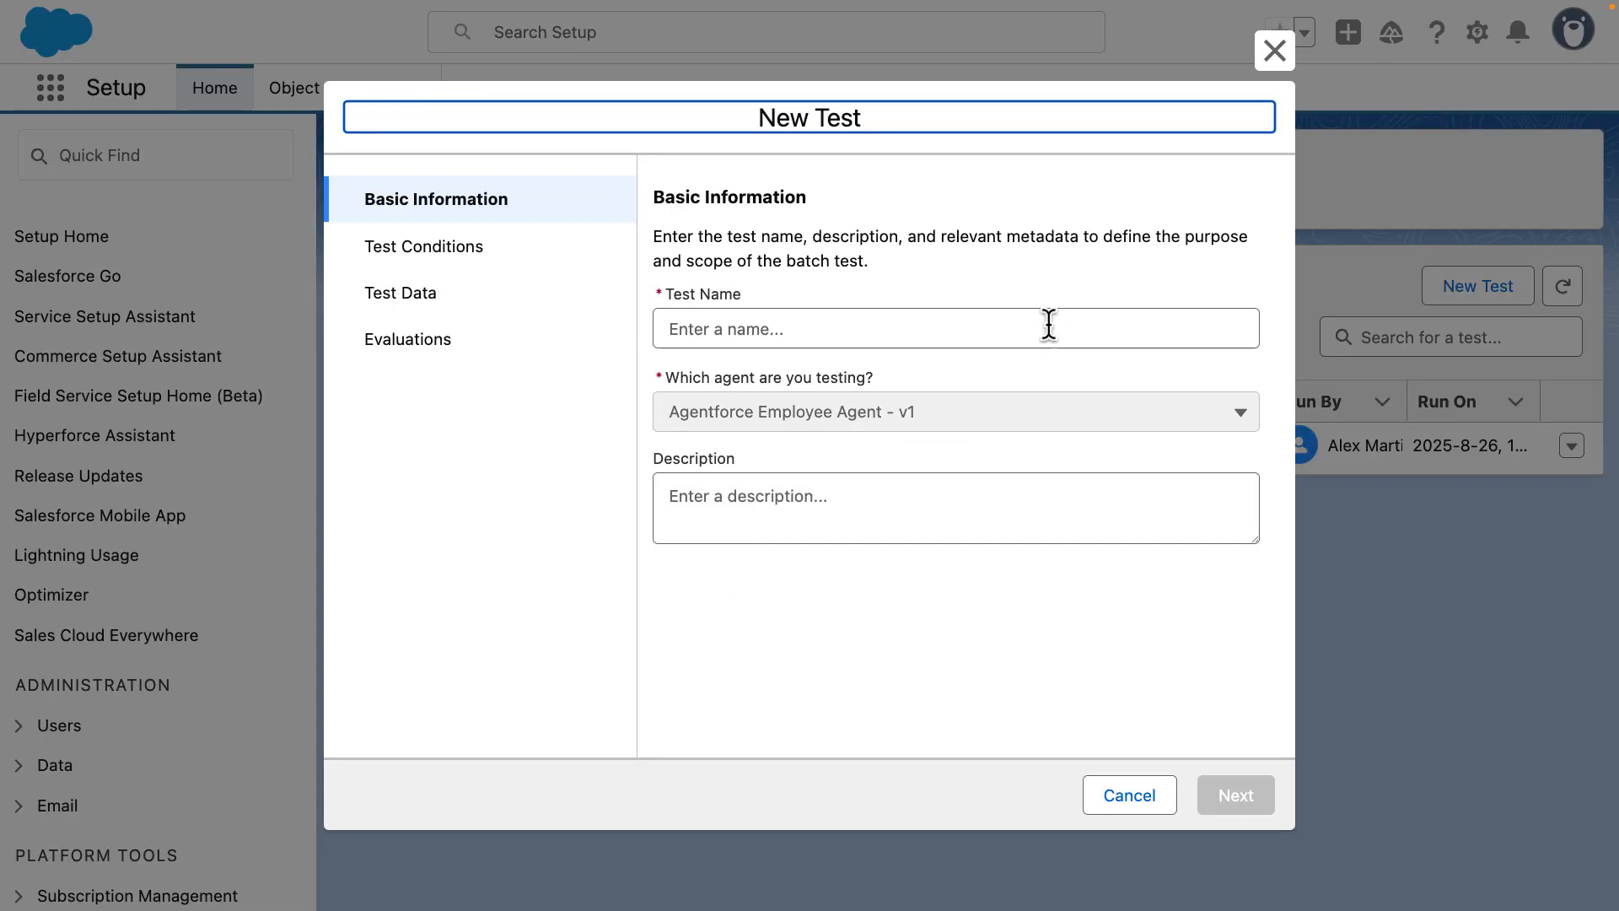
left_click(1047, 325)
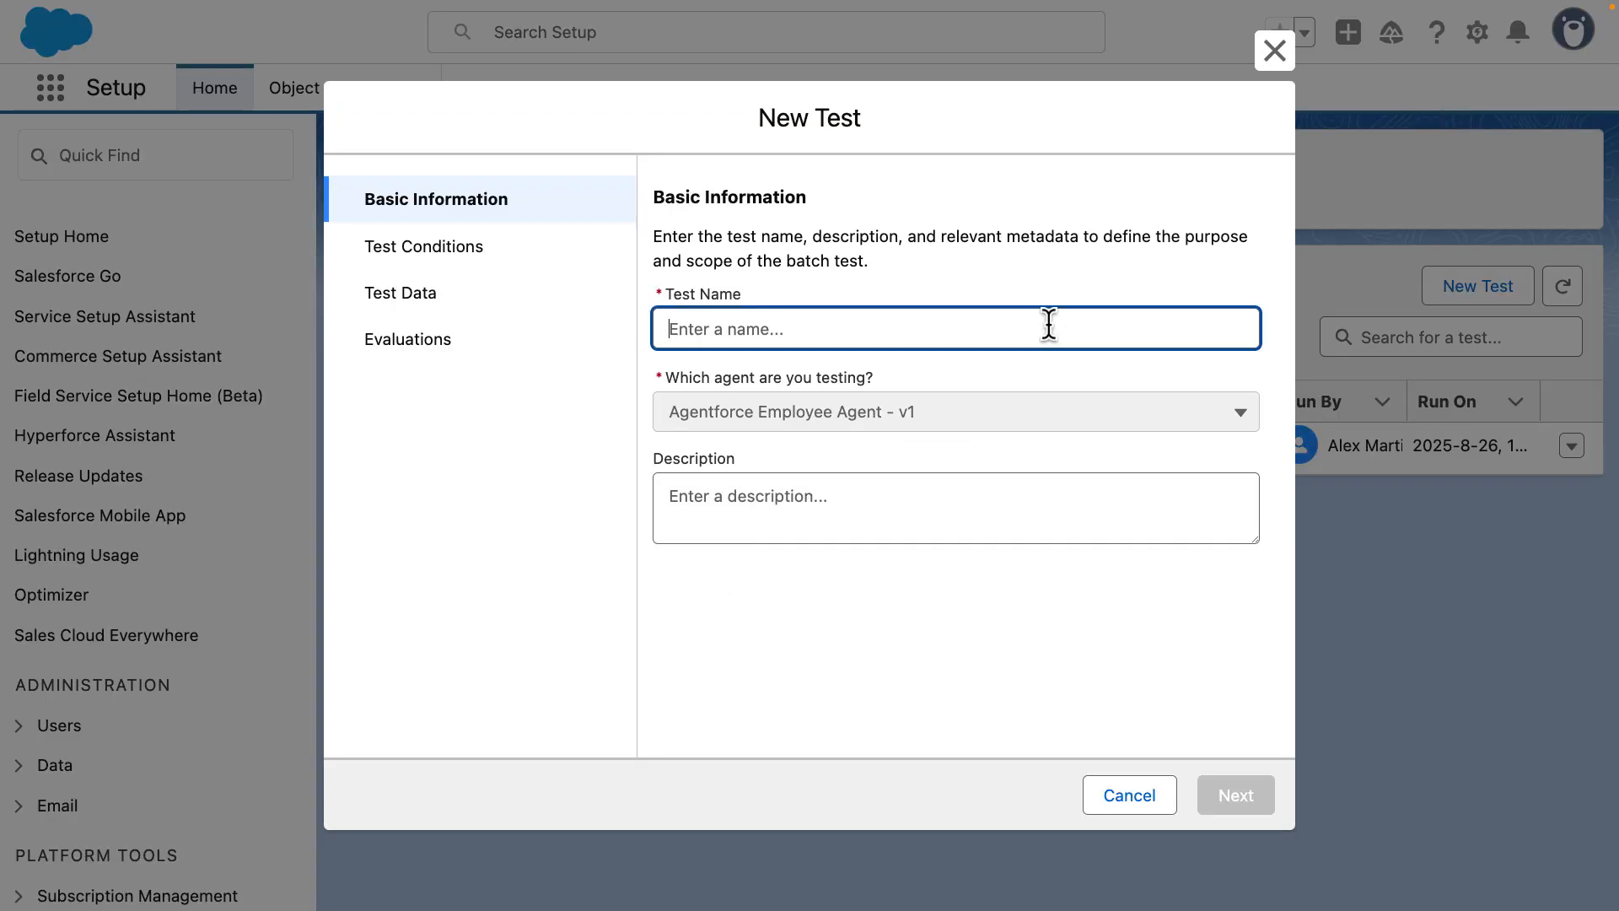
type("resort con")
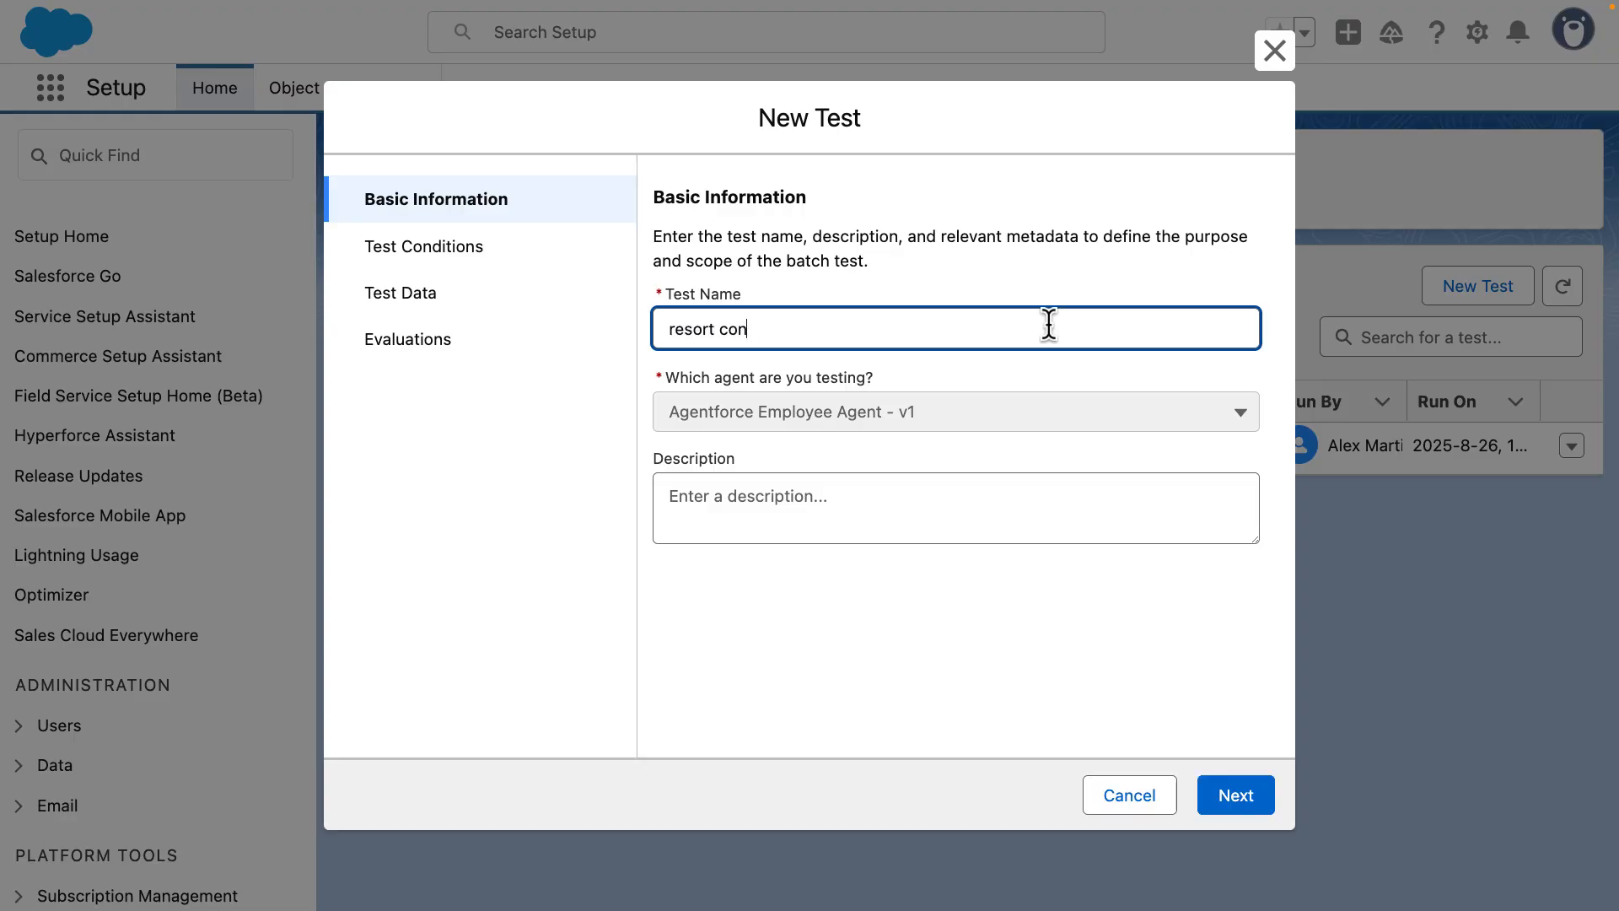
type("versation")
left_click(1237, 794)
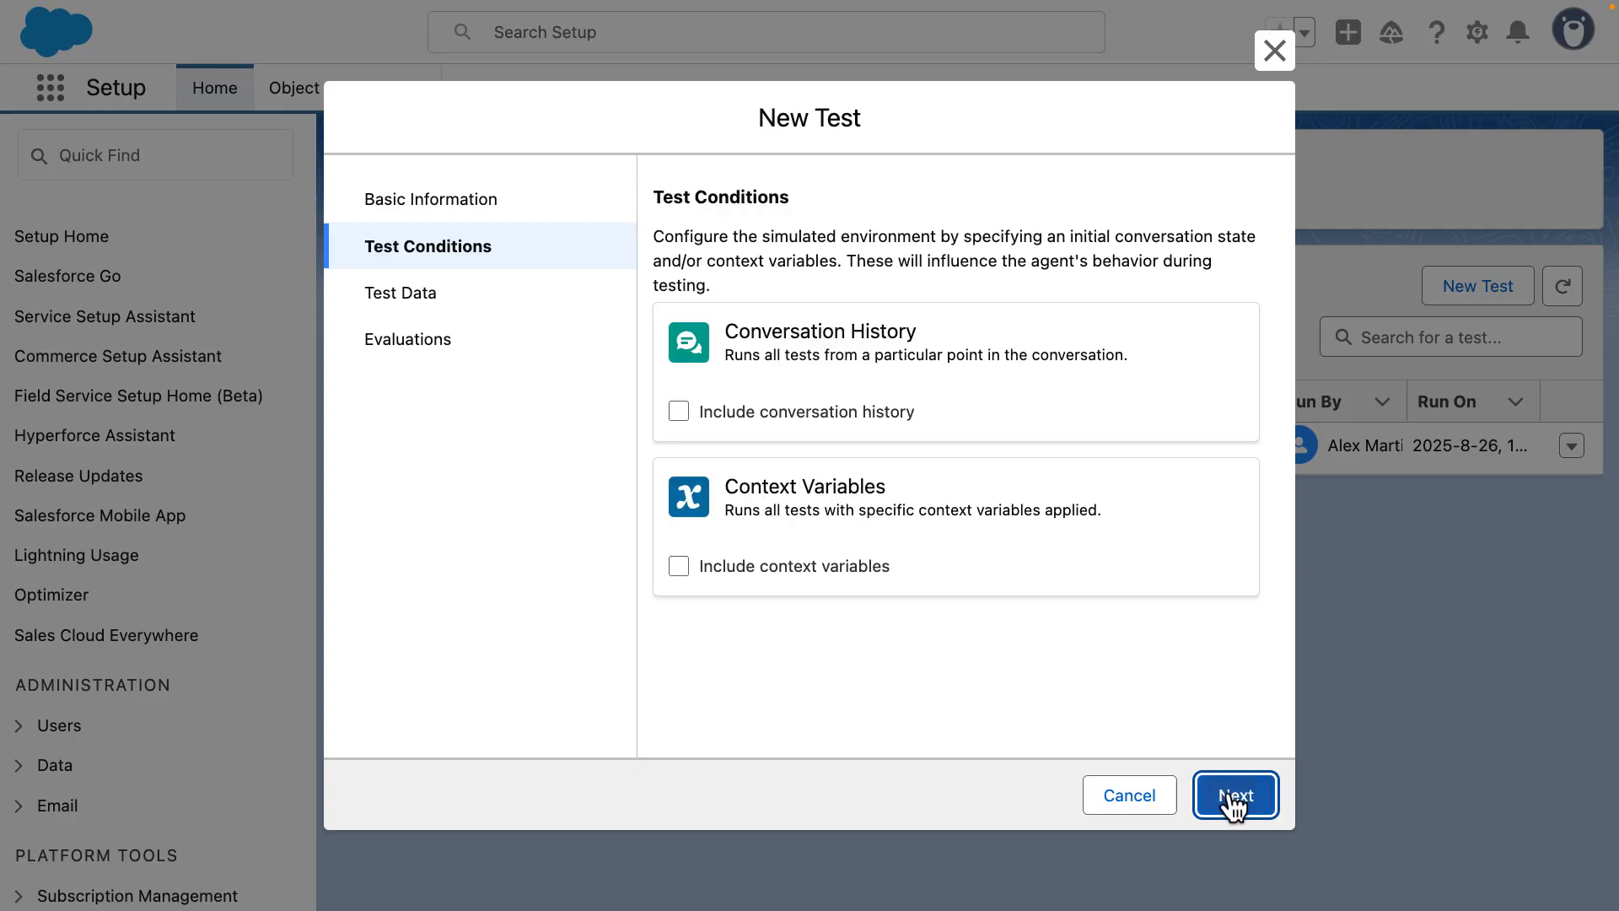
Include the preview conversation history, cut off at the closing welcome reply, and continue to Test Data
left_click(837, 410)
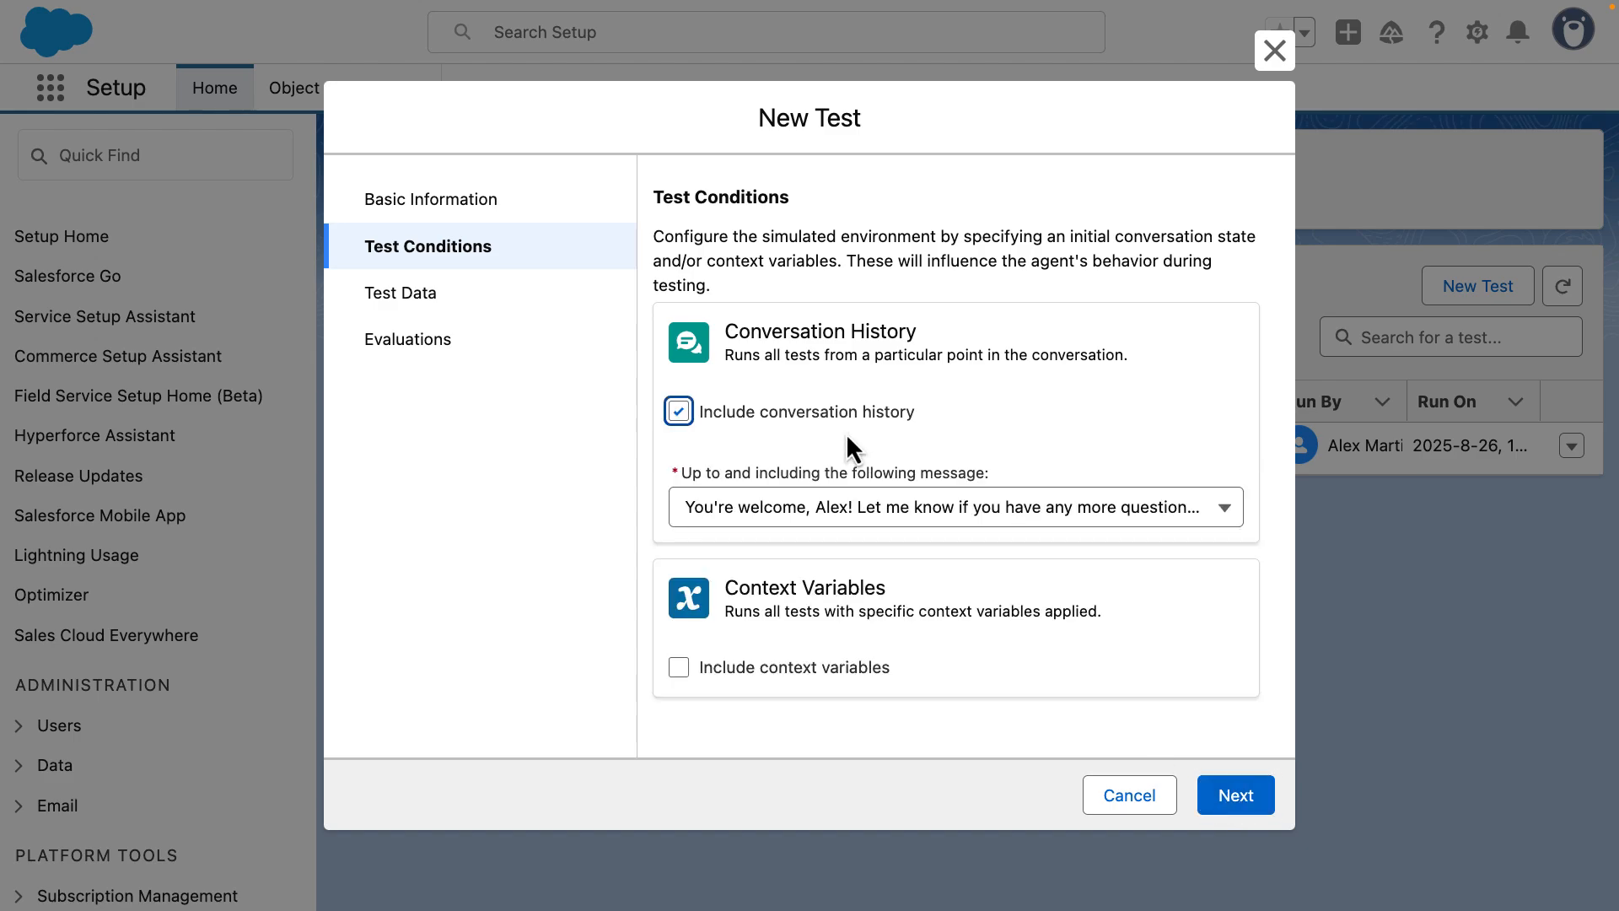
left_click(838, 508)
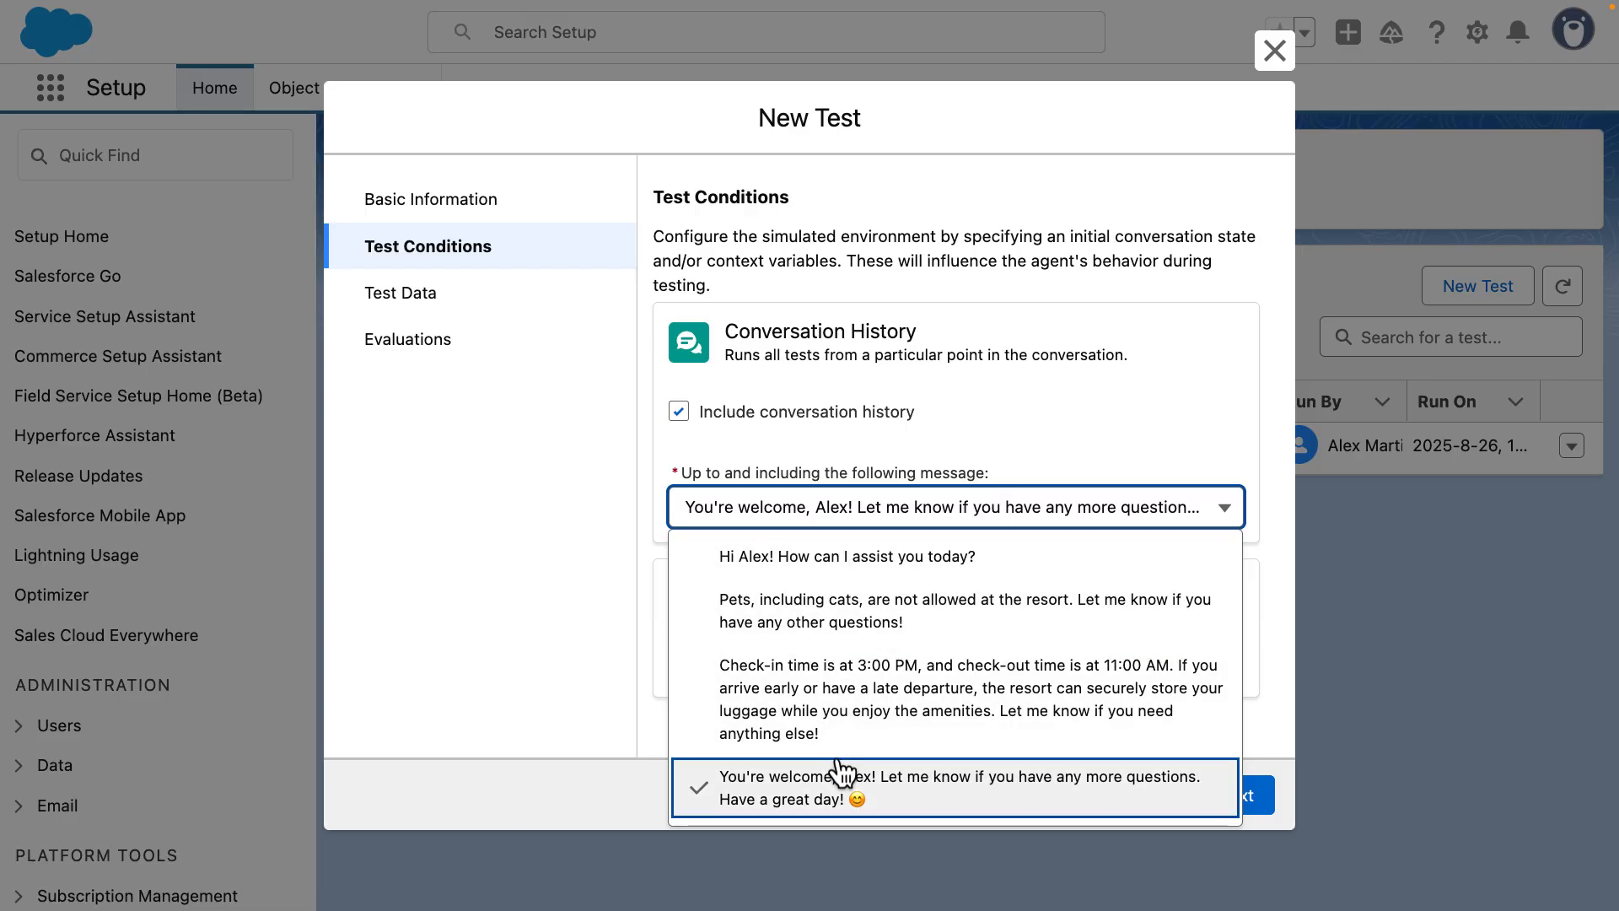
left_click(921, 807)
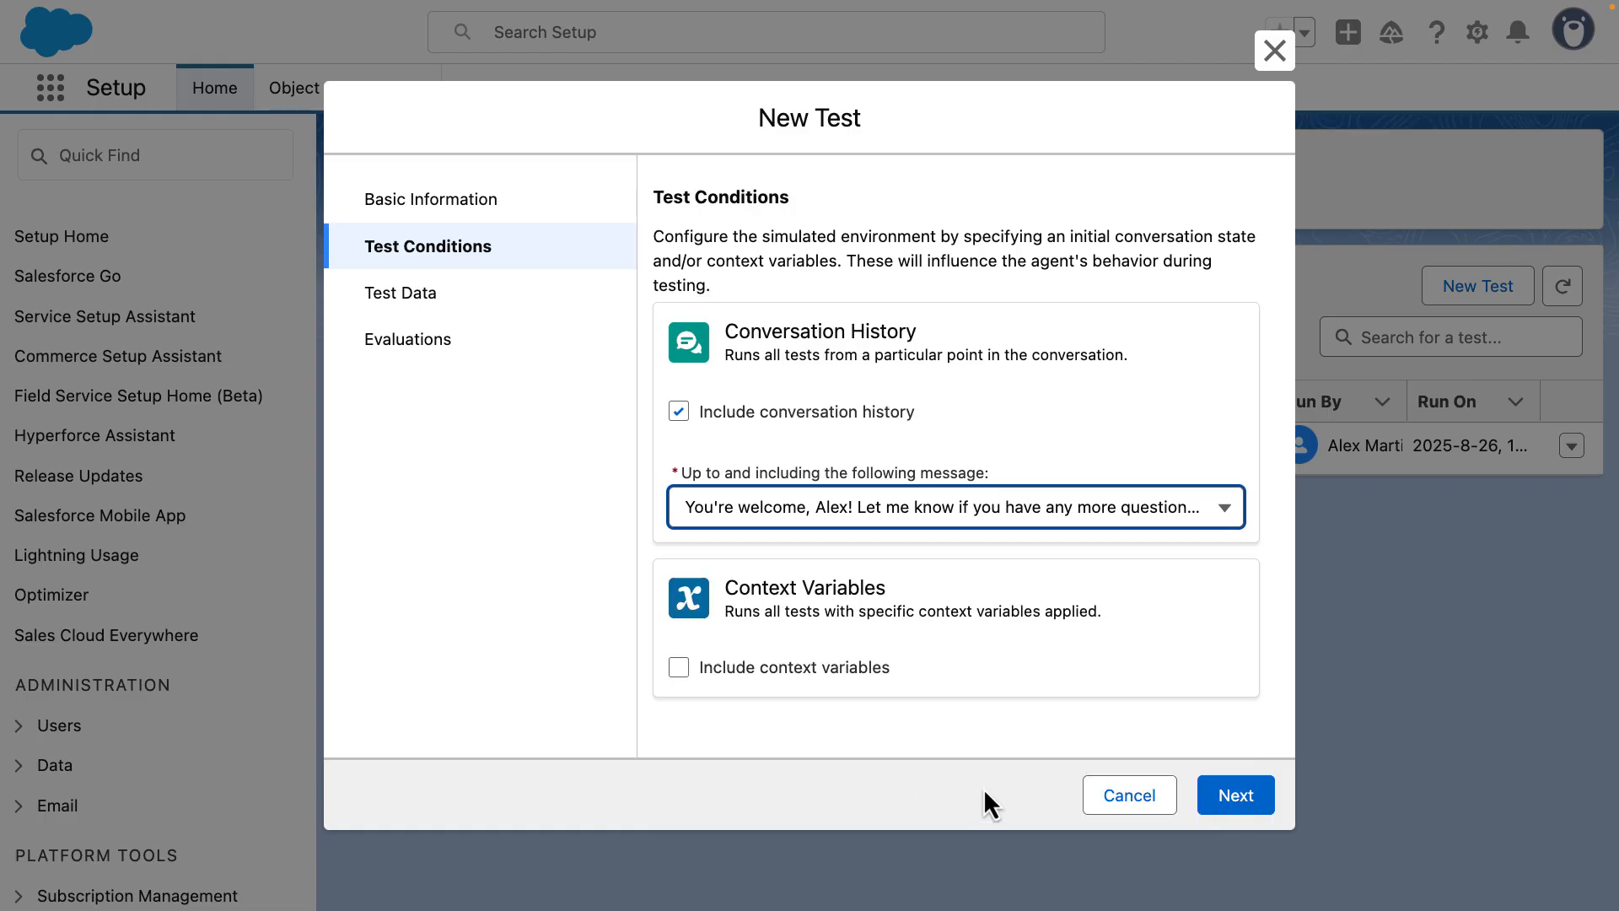
left_click(1252, 802)
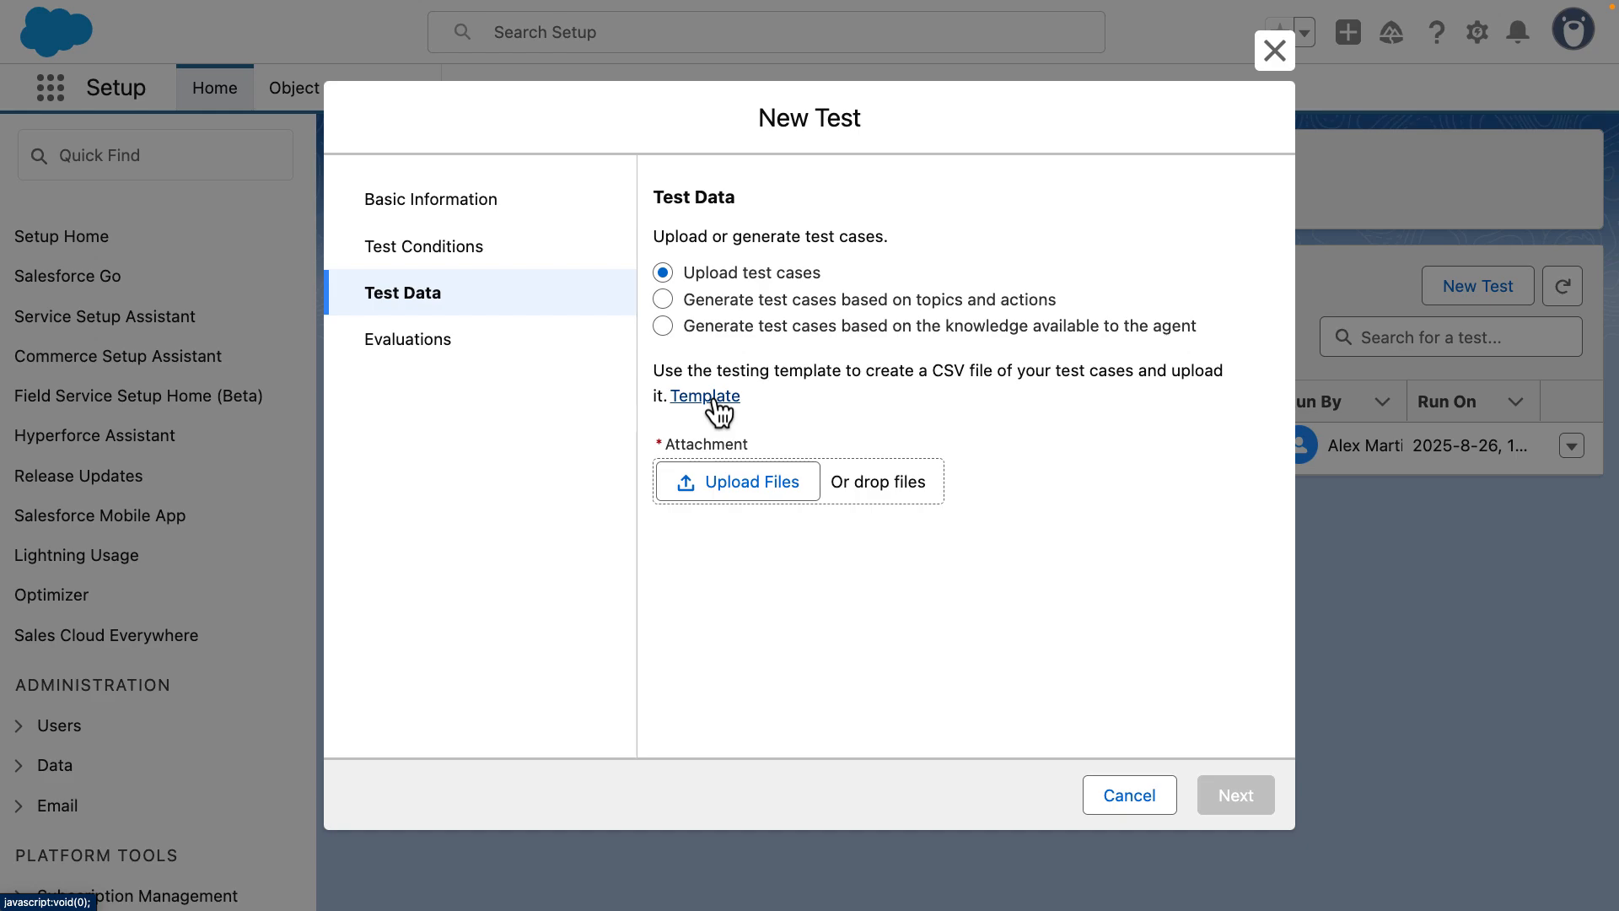
key("super+Tab")
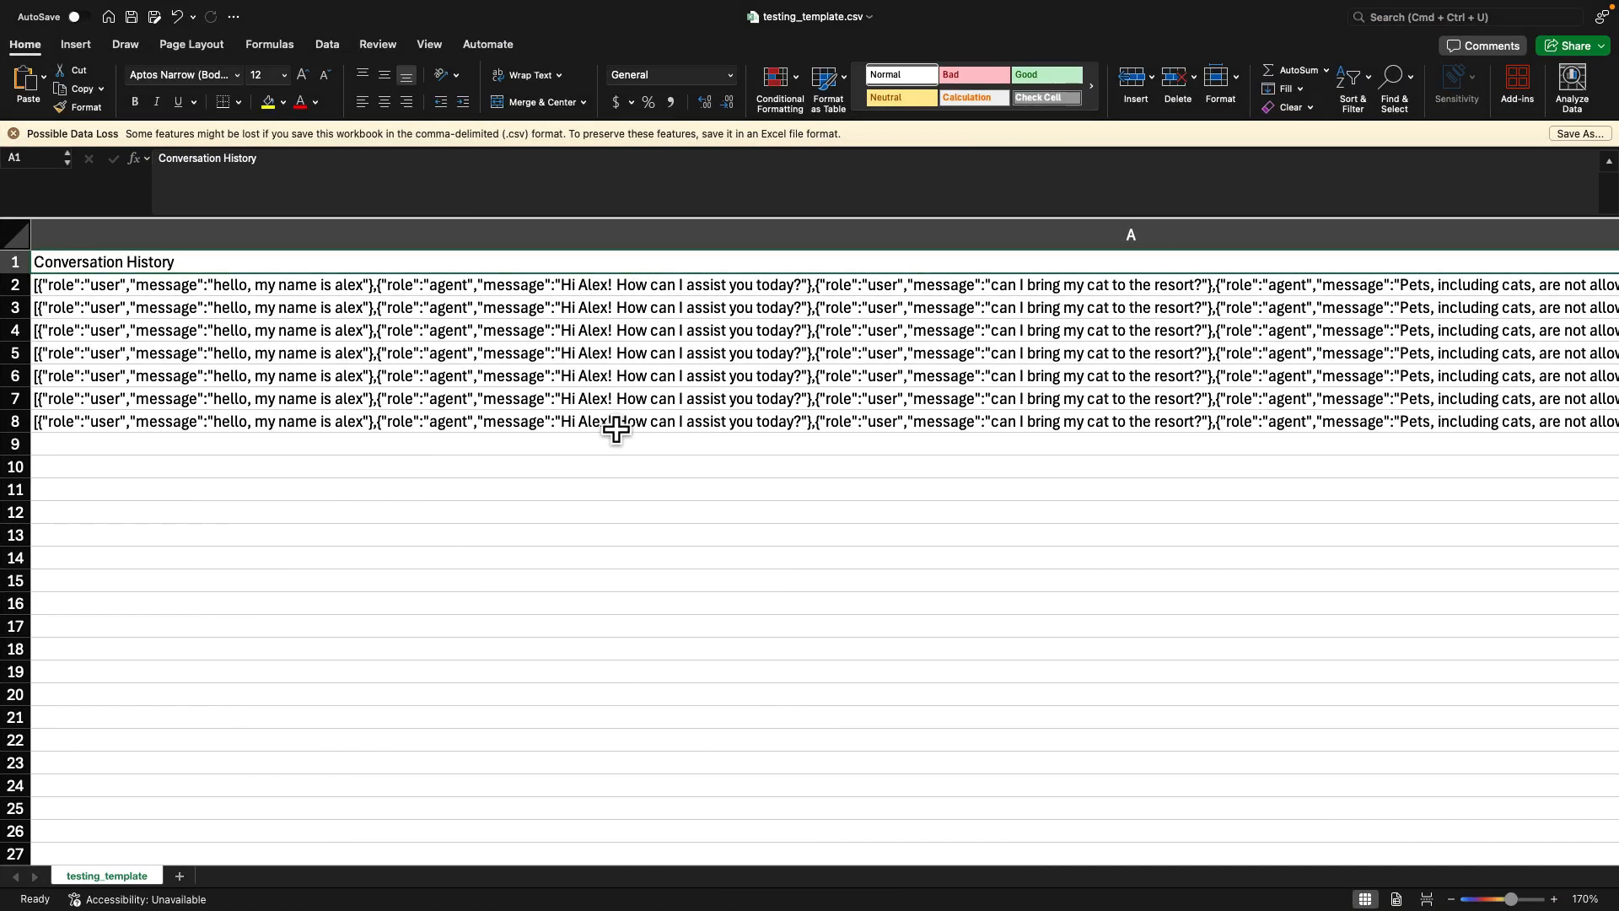
Trim the conversation in cell A2 so it ends after the agent's greeting reply
left_click(582, 286)
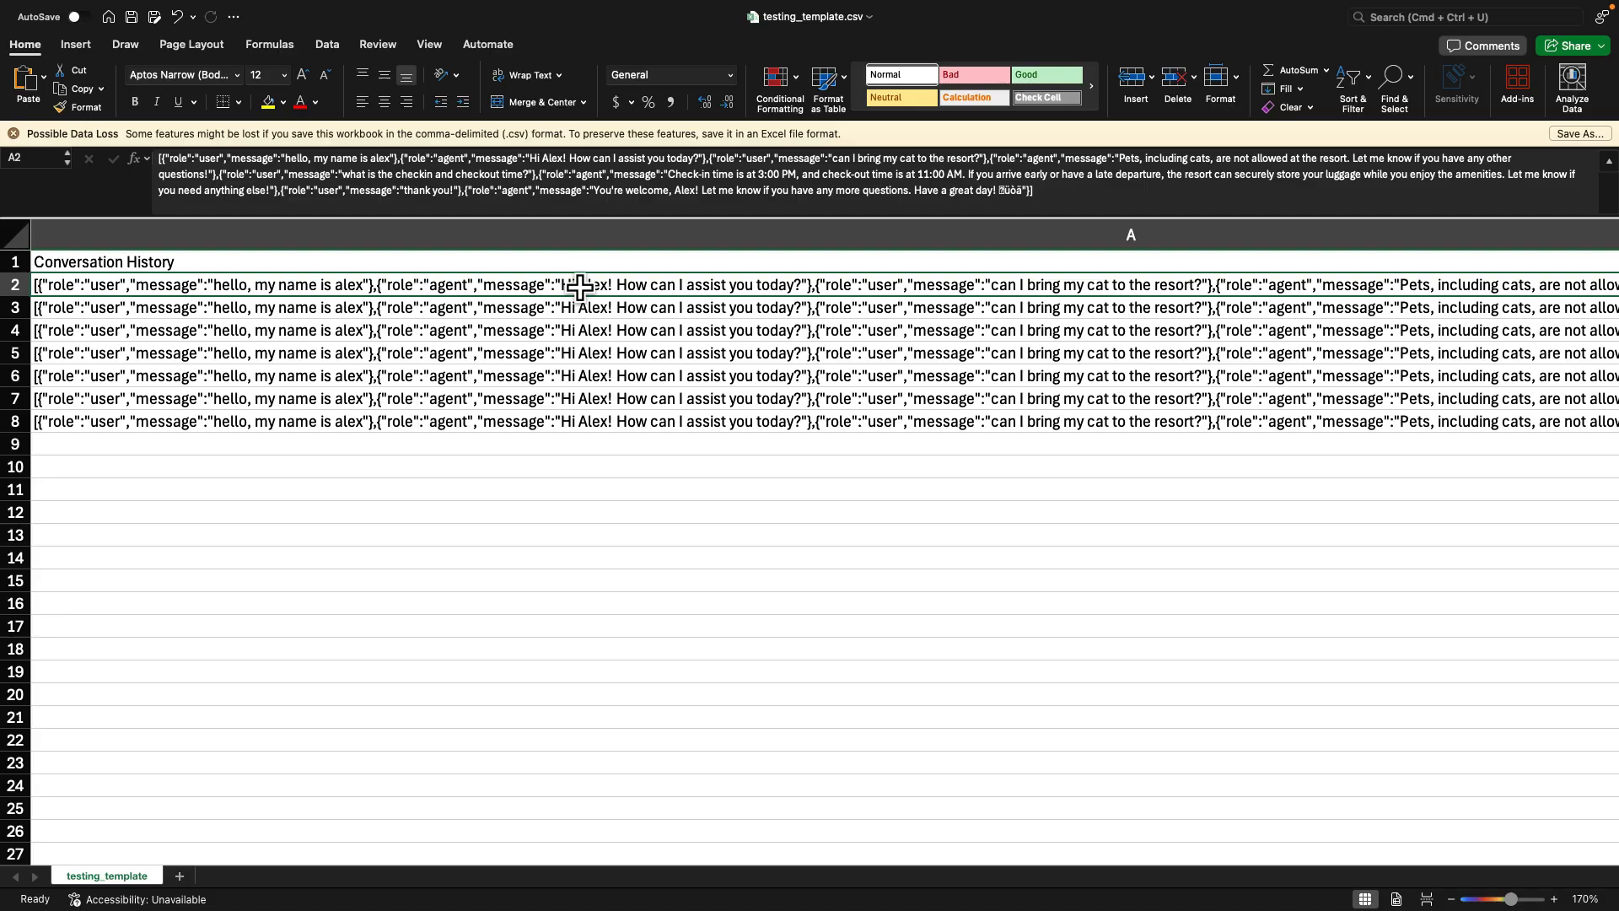
double_click(580, 286)
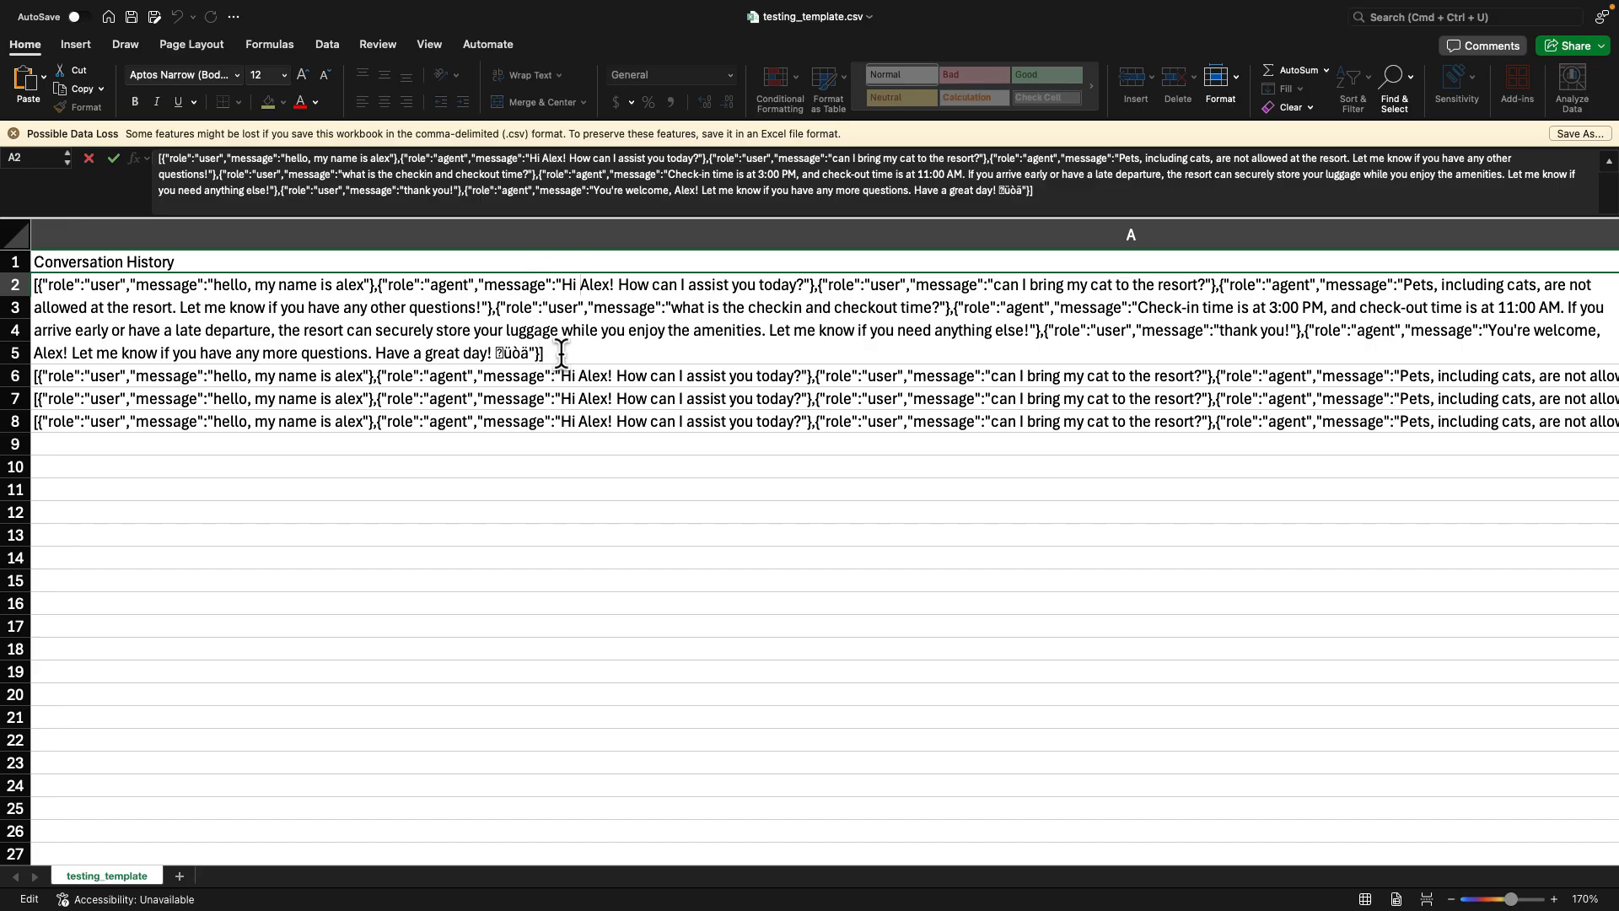
double_click(449, 285)
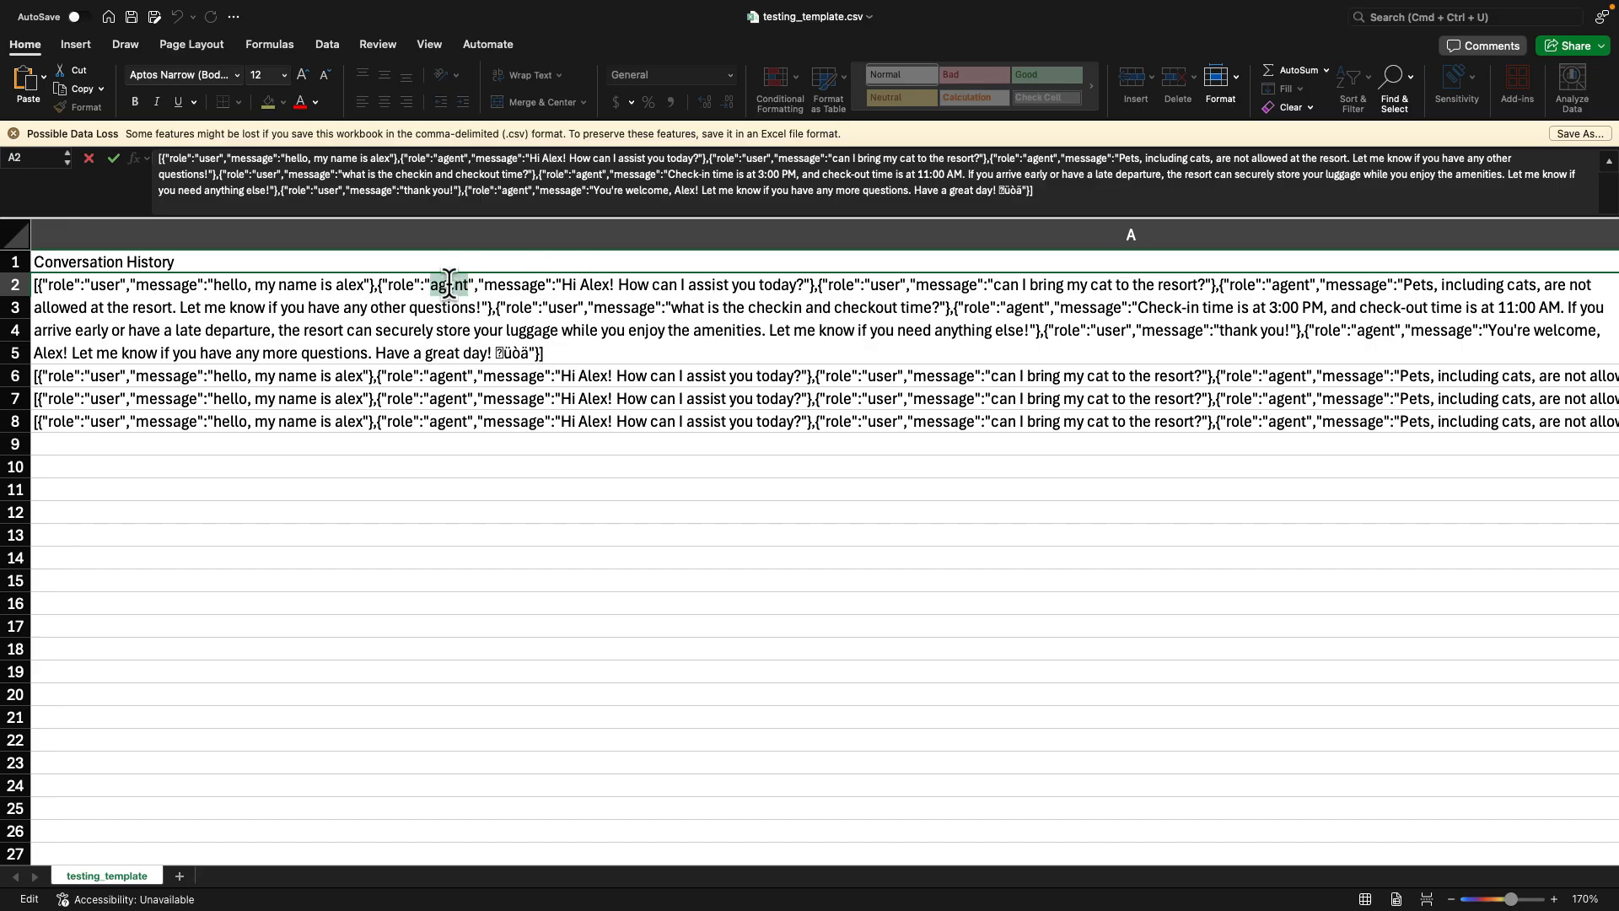
key("Return")
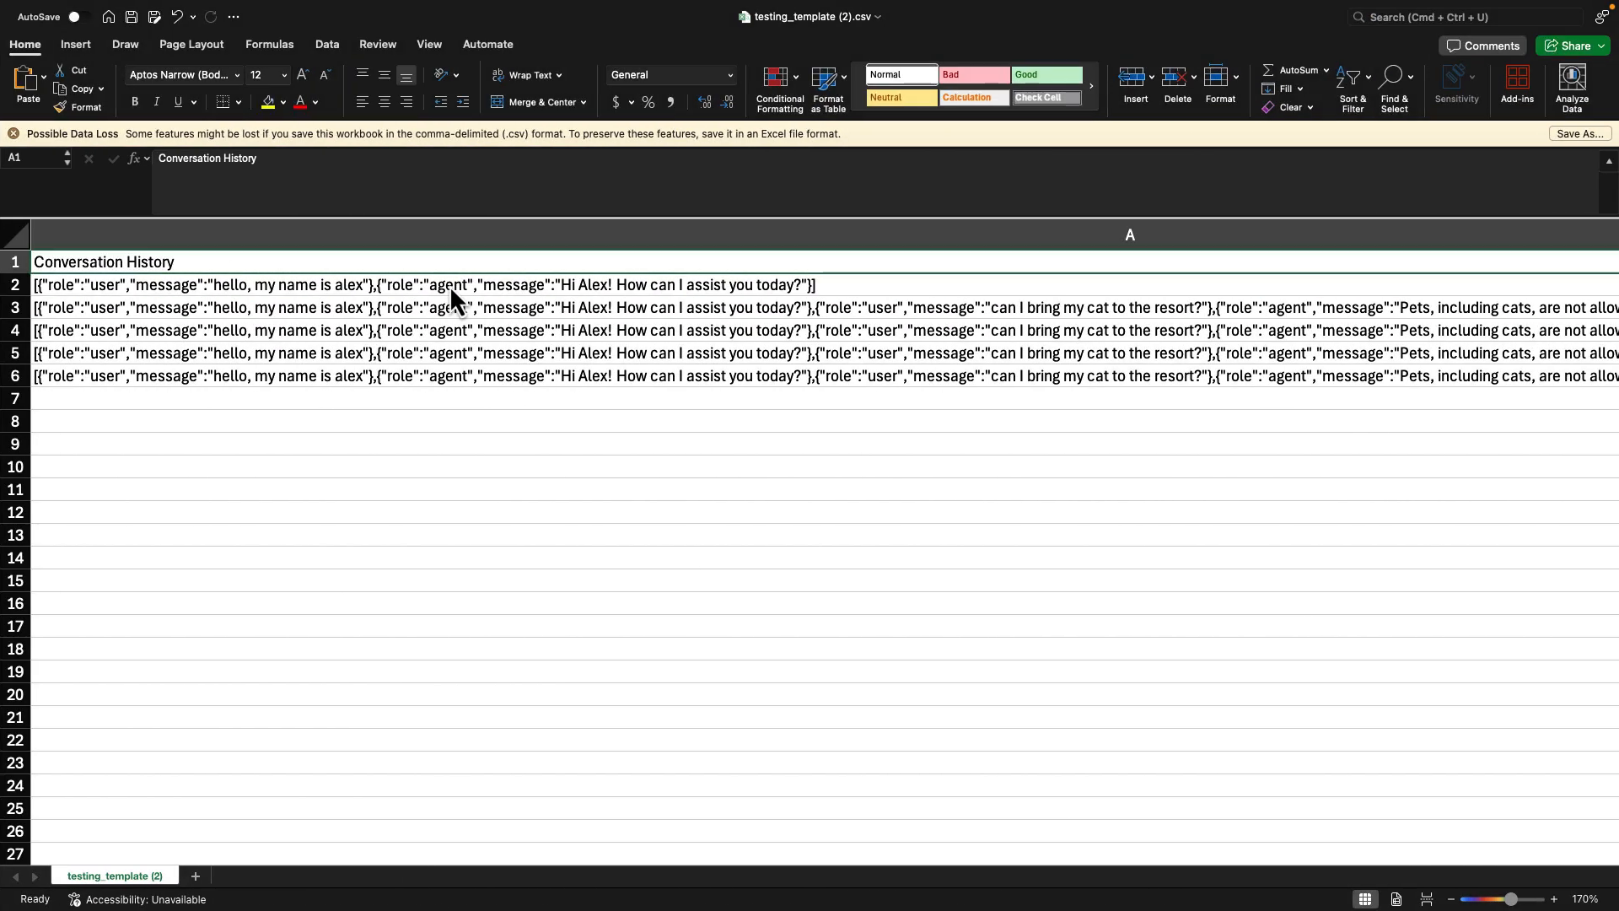
Review the conversation histories in cells A2, A3 and A4
left_click(338, 289)
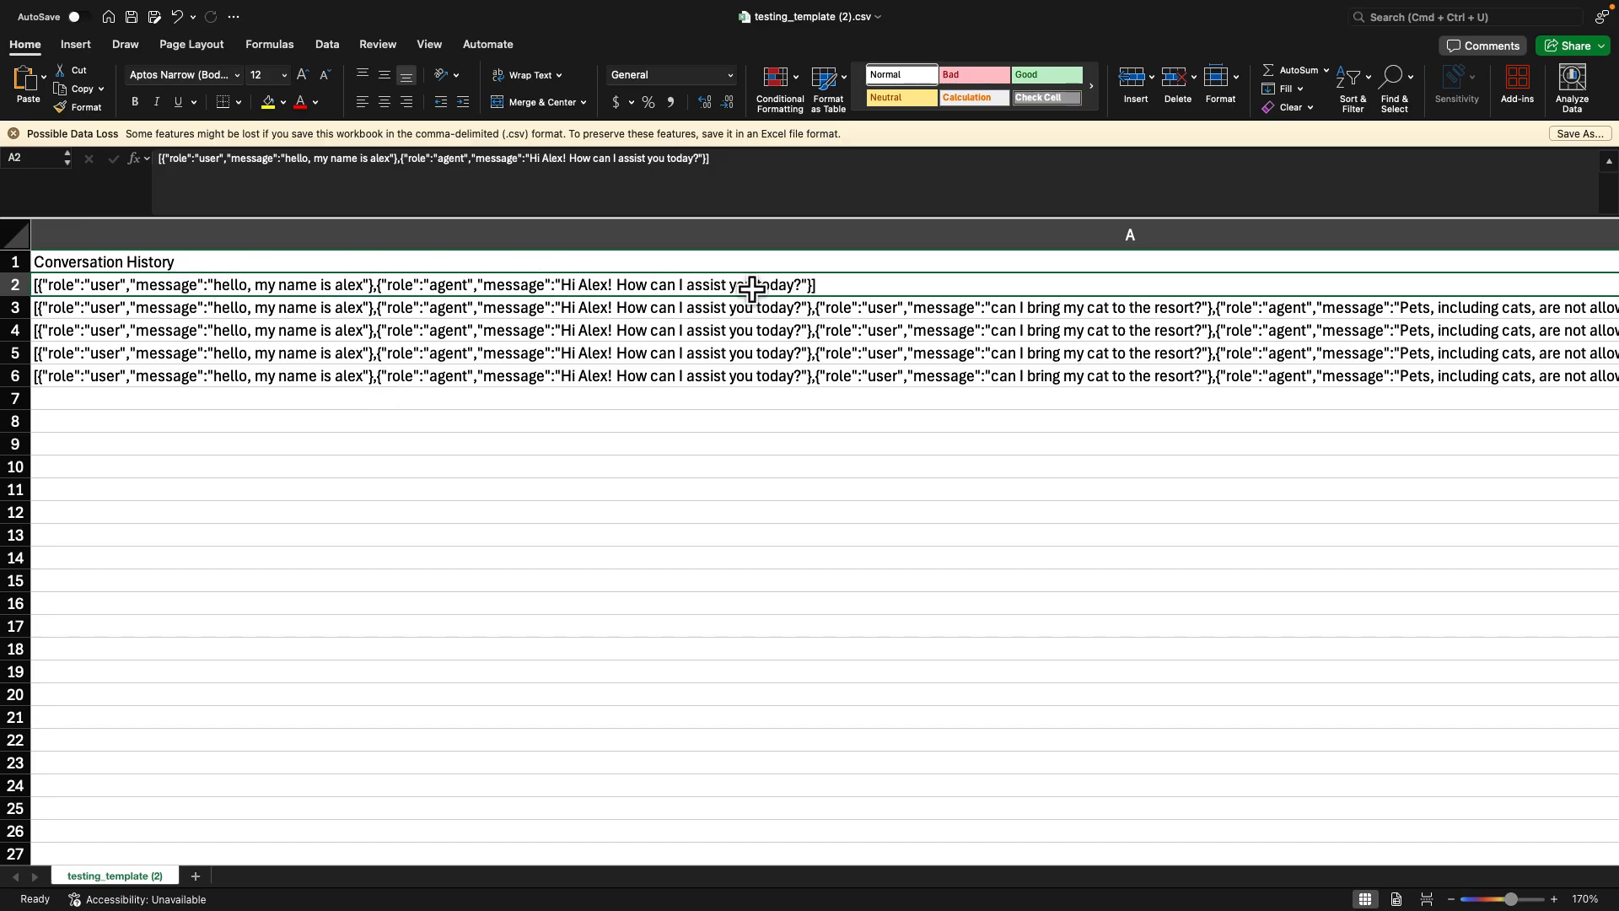
double_click(740, 312)
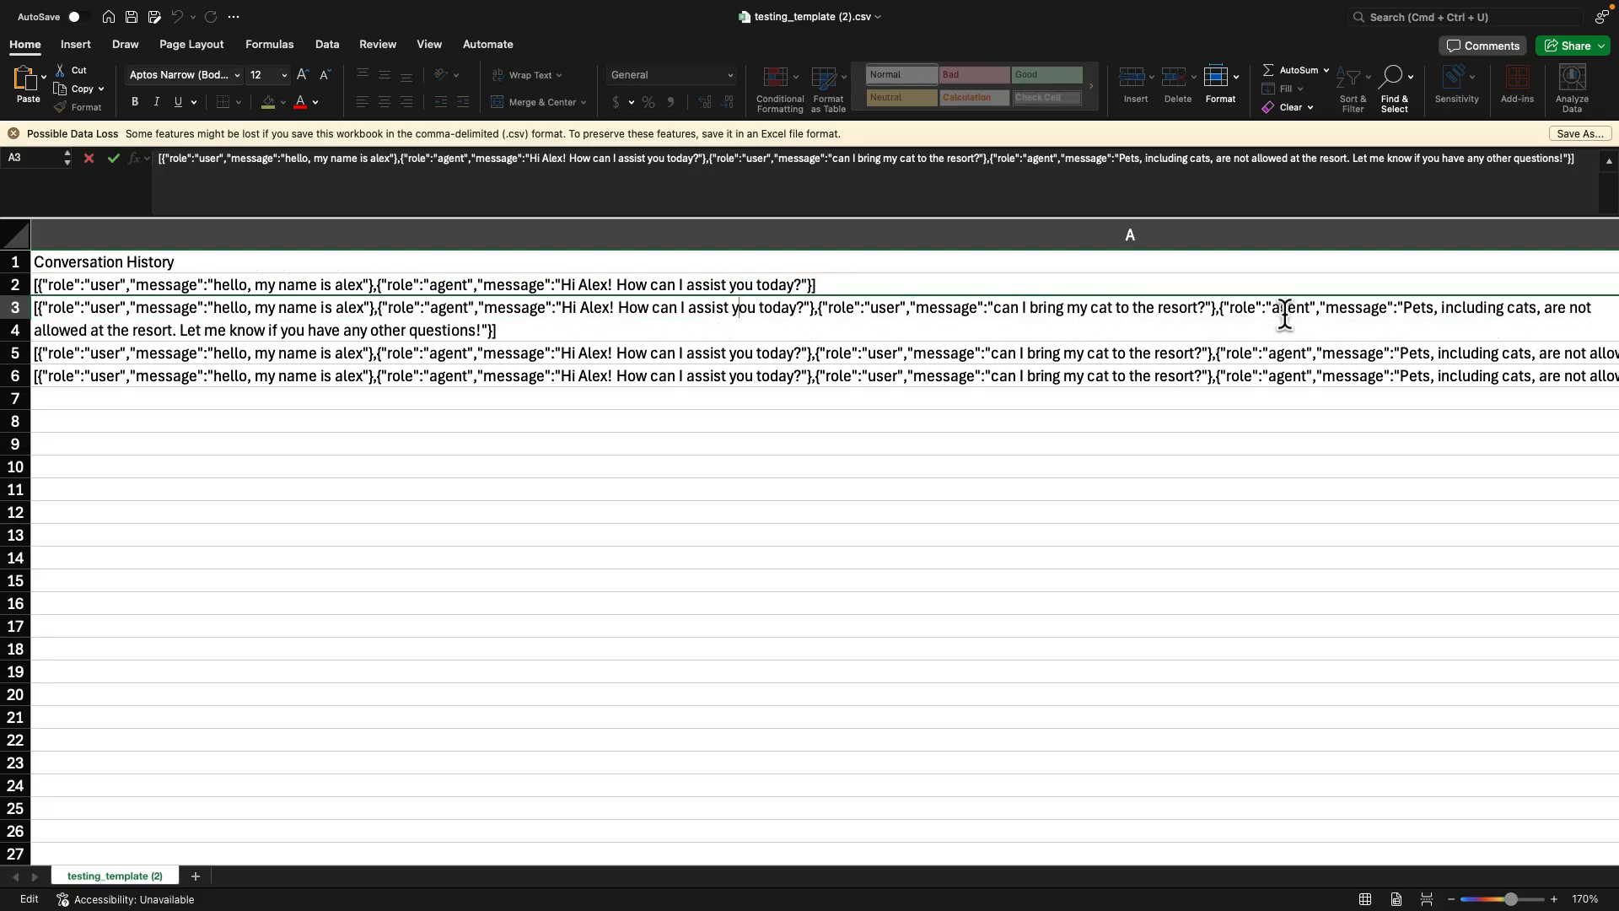
left_click_drag(1290, 310, 1289, 333)
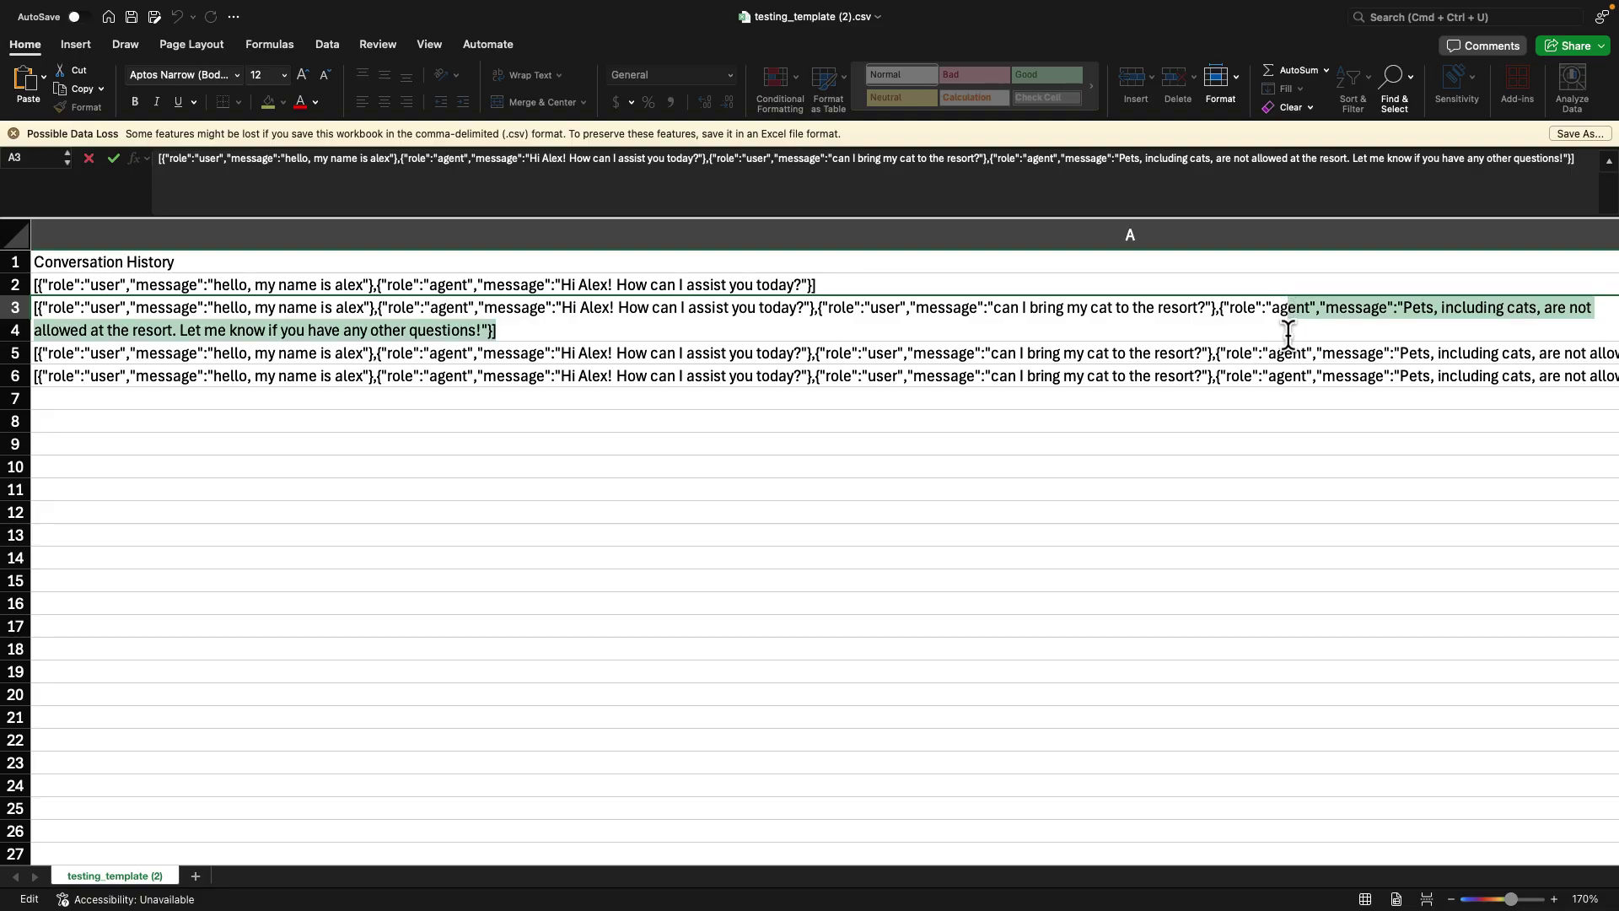
left_click(1166, 353)
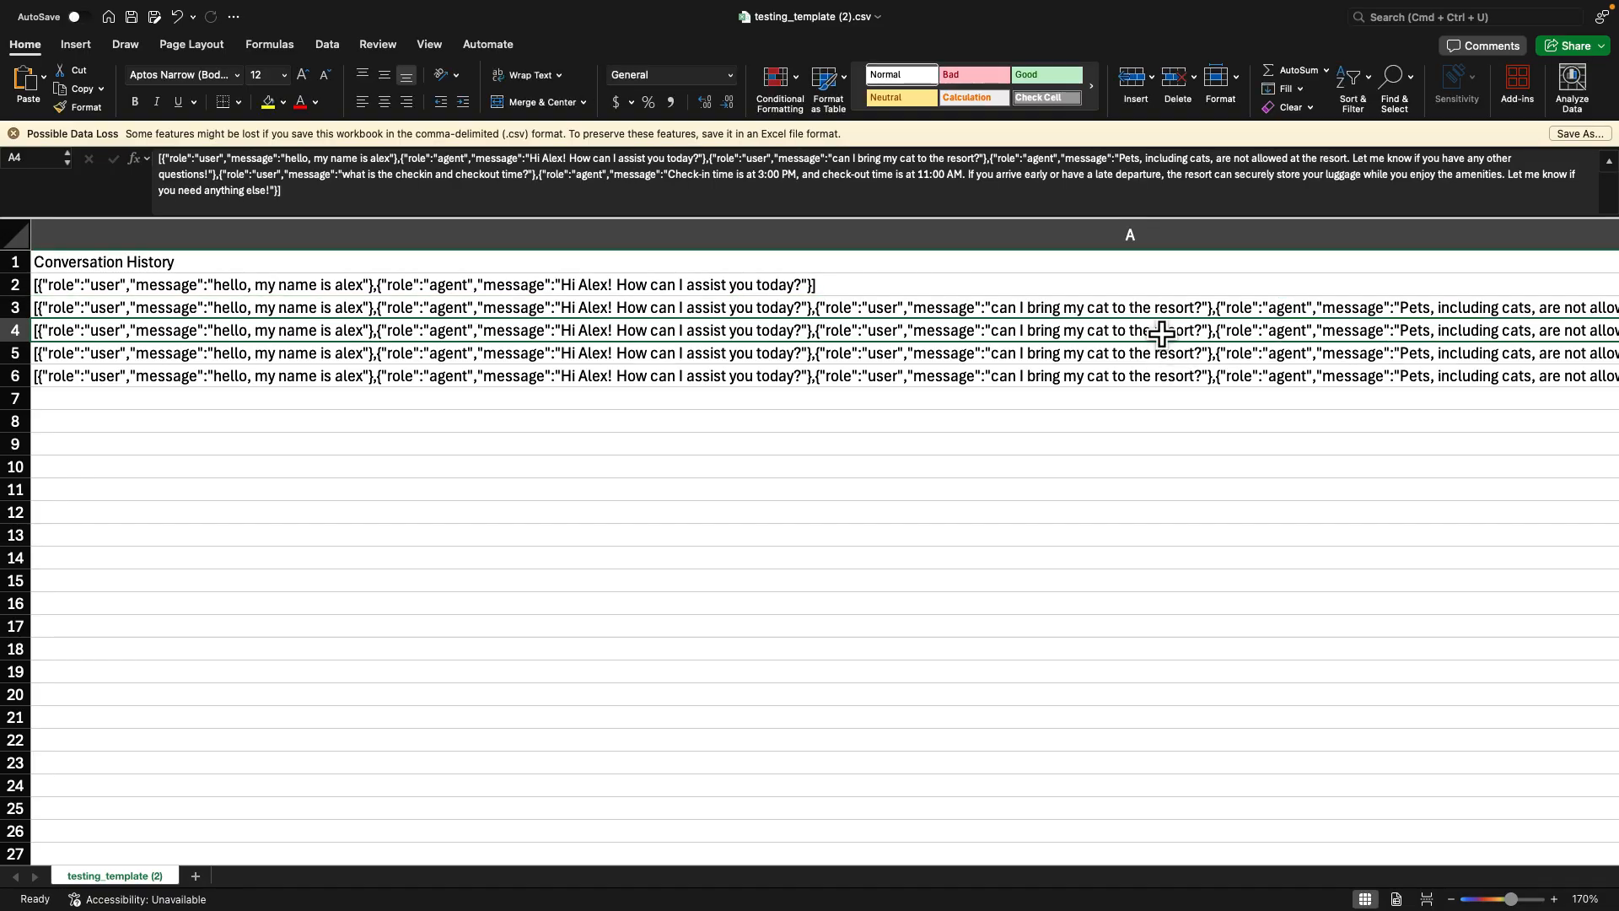
double_click(1164, 332)
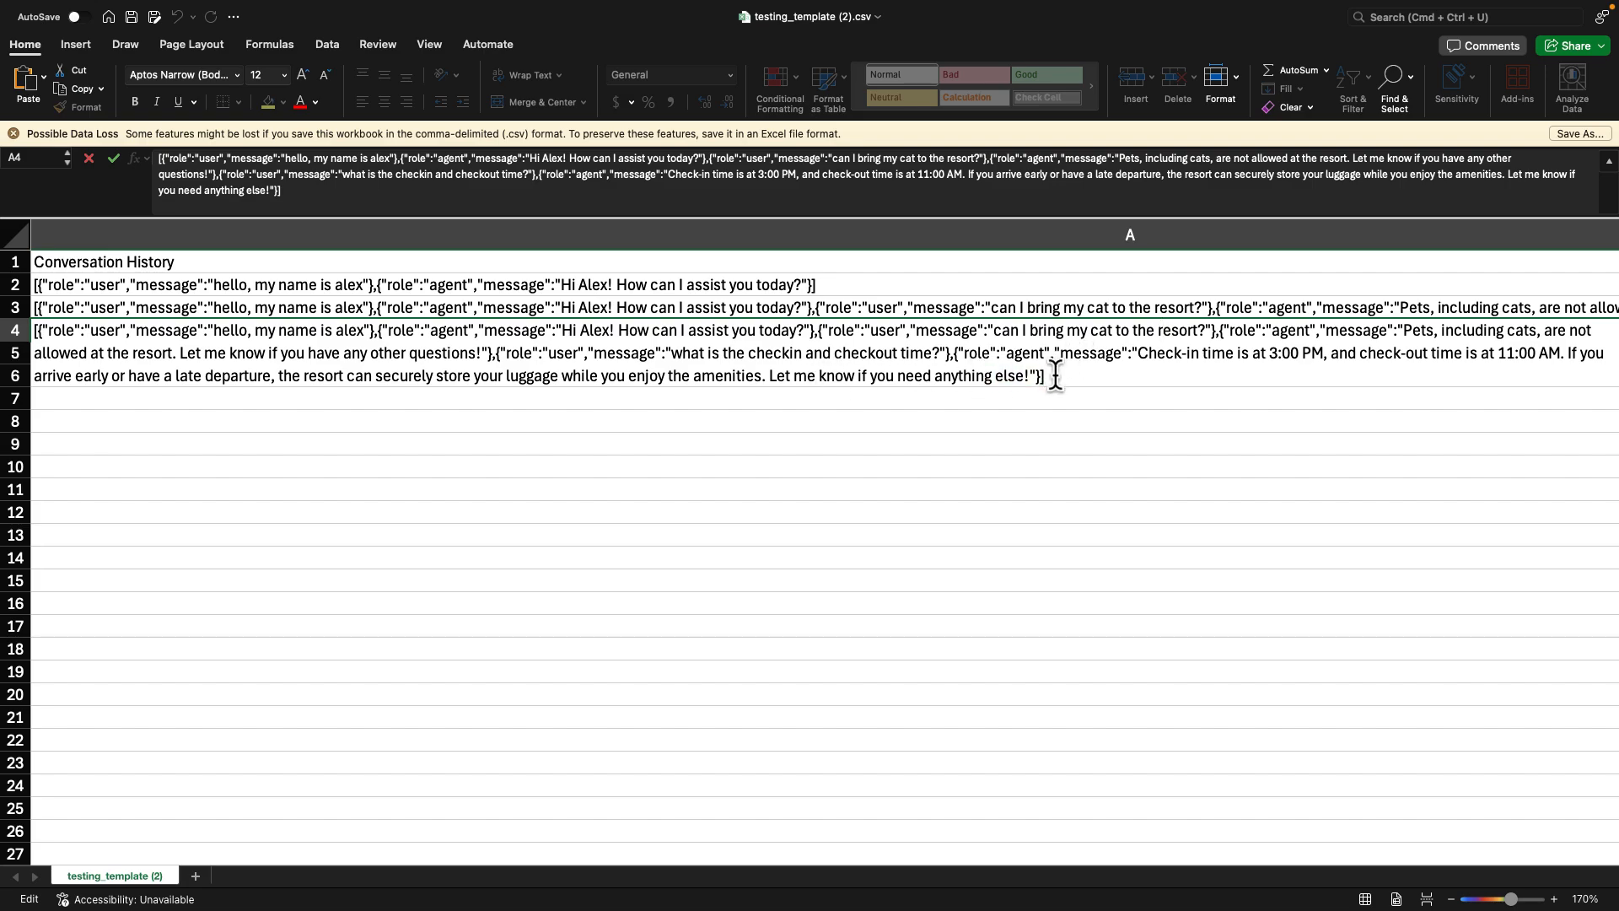
key("Return")
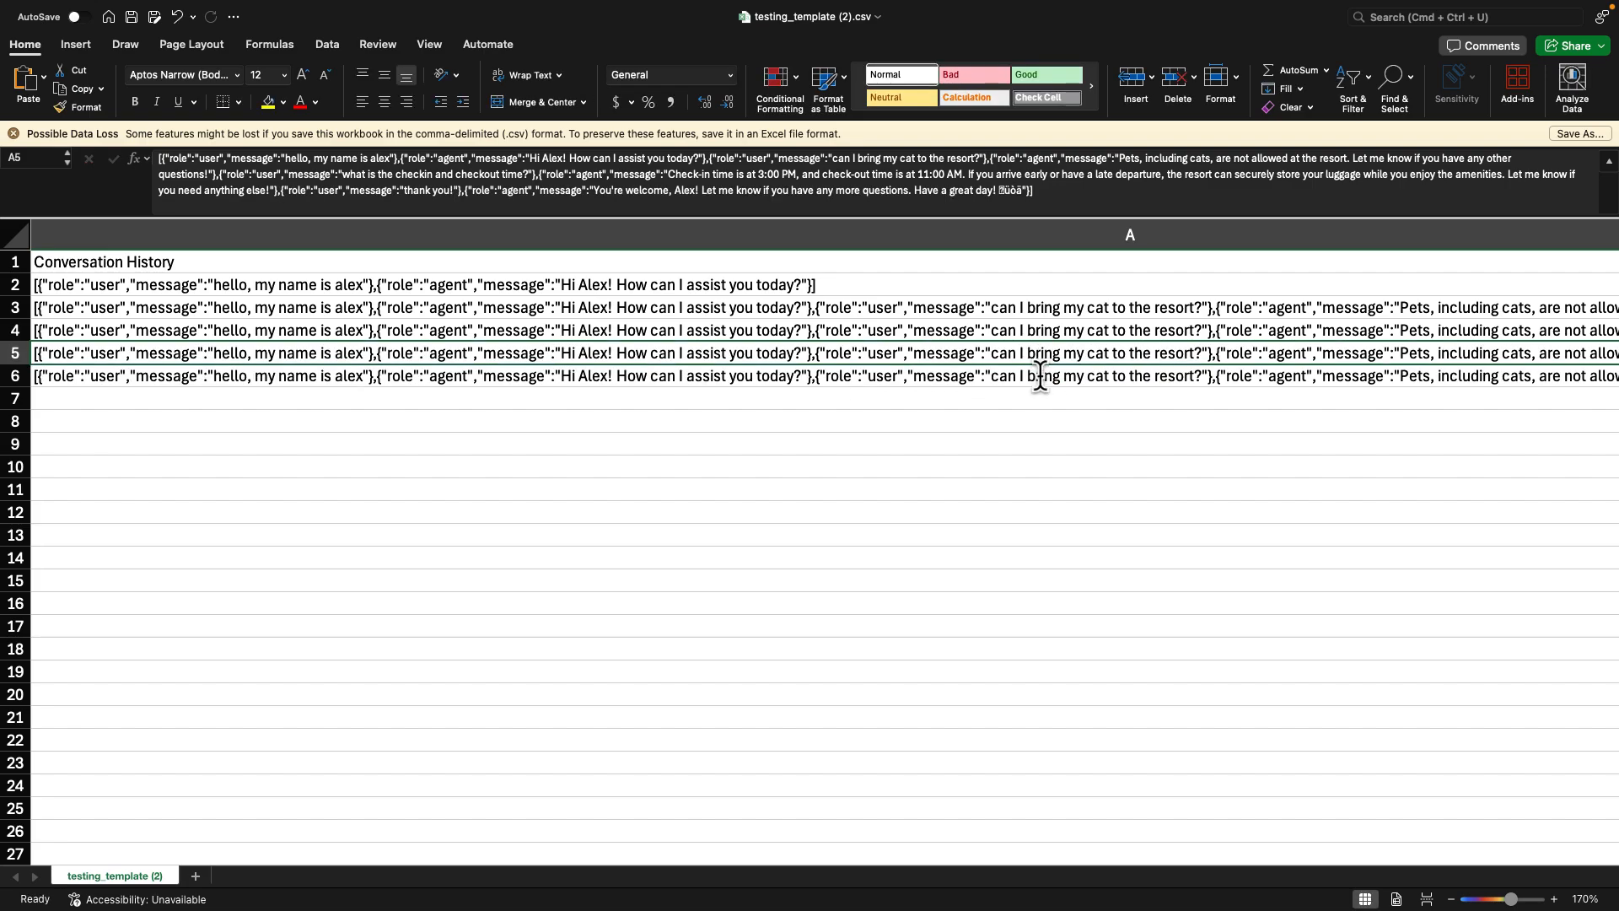
Remove the closing farewell from the row 6 conversation and move to the utterance columns
left_click(1040, 379)
double_click(1040, 378)
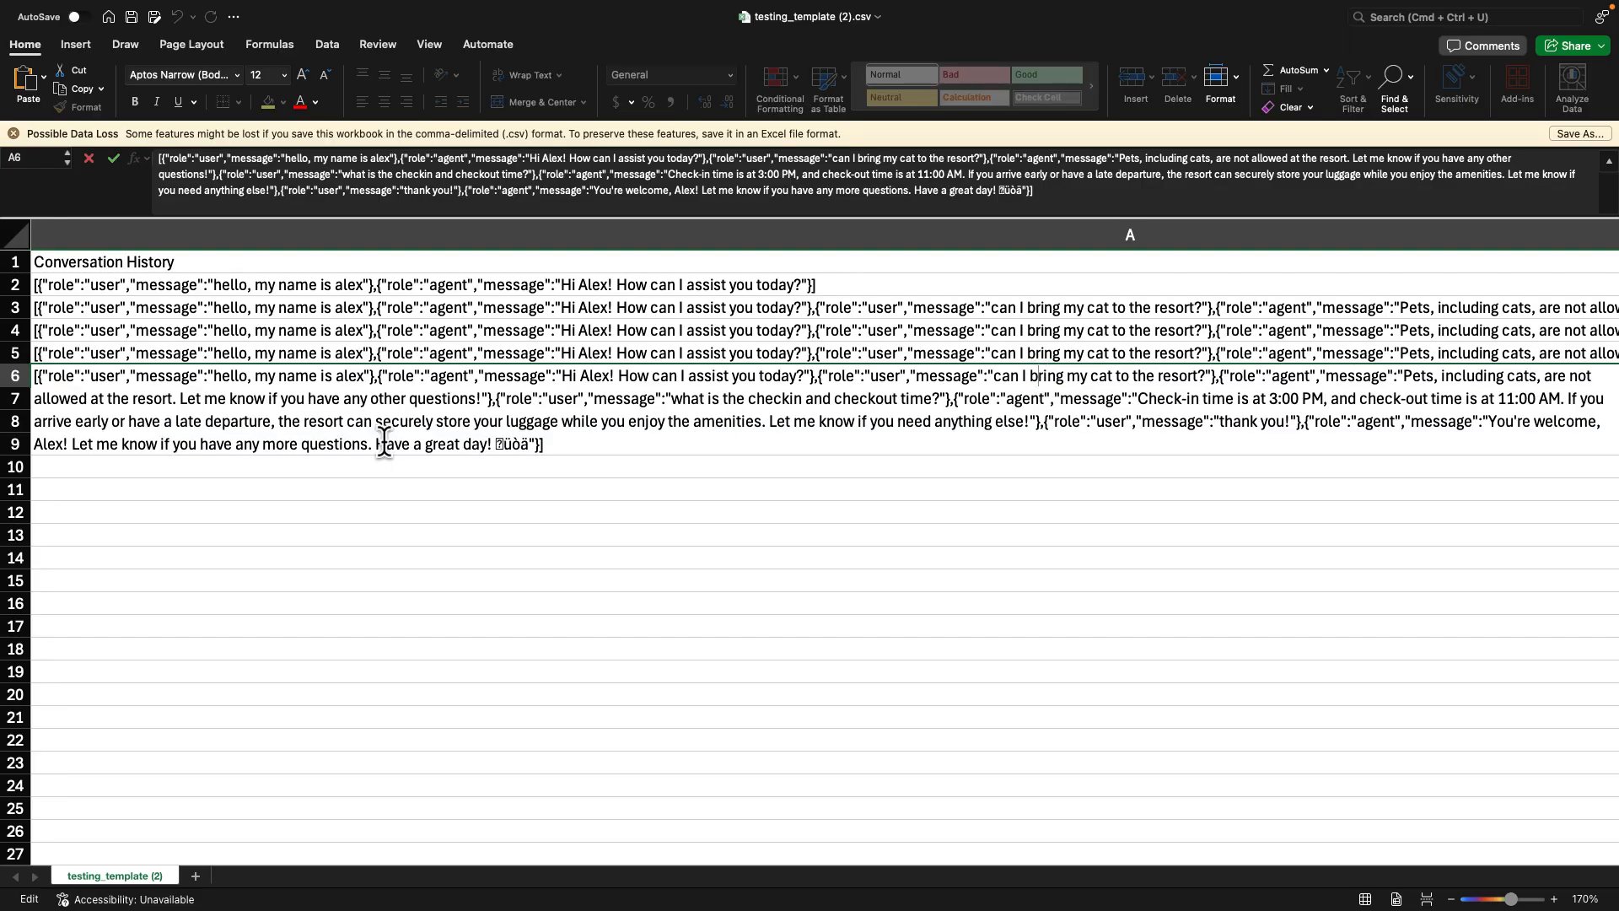
left_click_drag(377, 443, 585, 445)
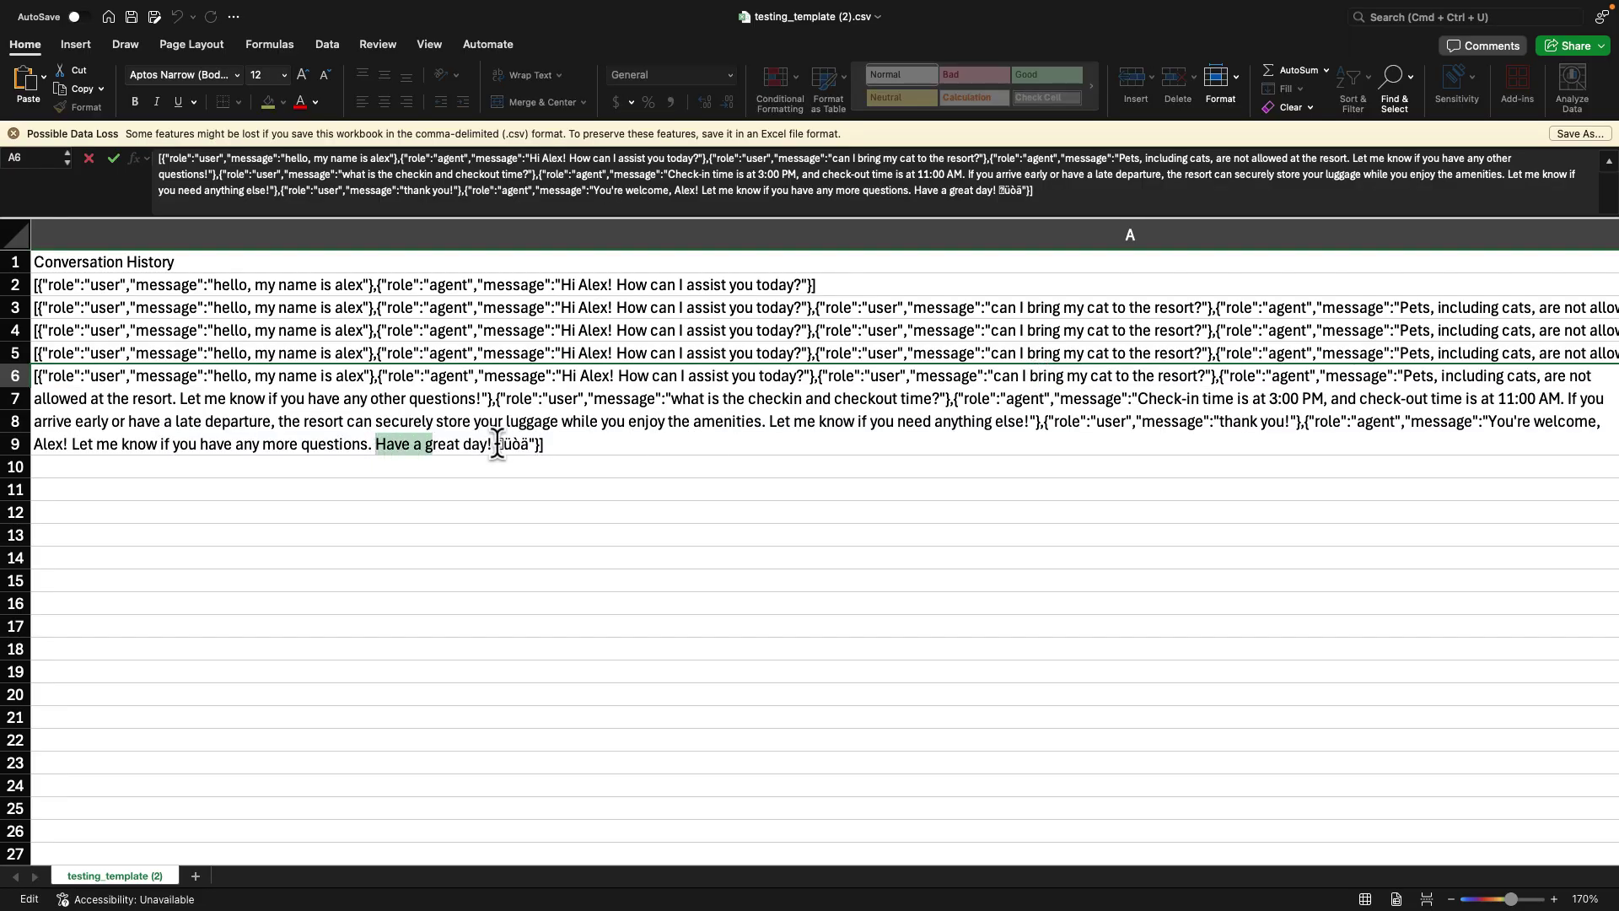
left_click(577, 442)
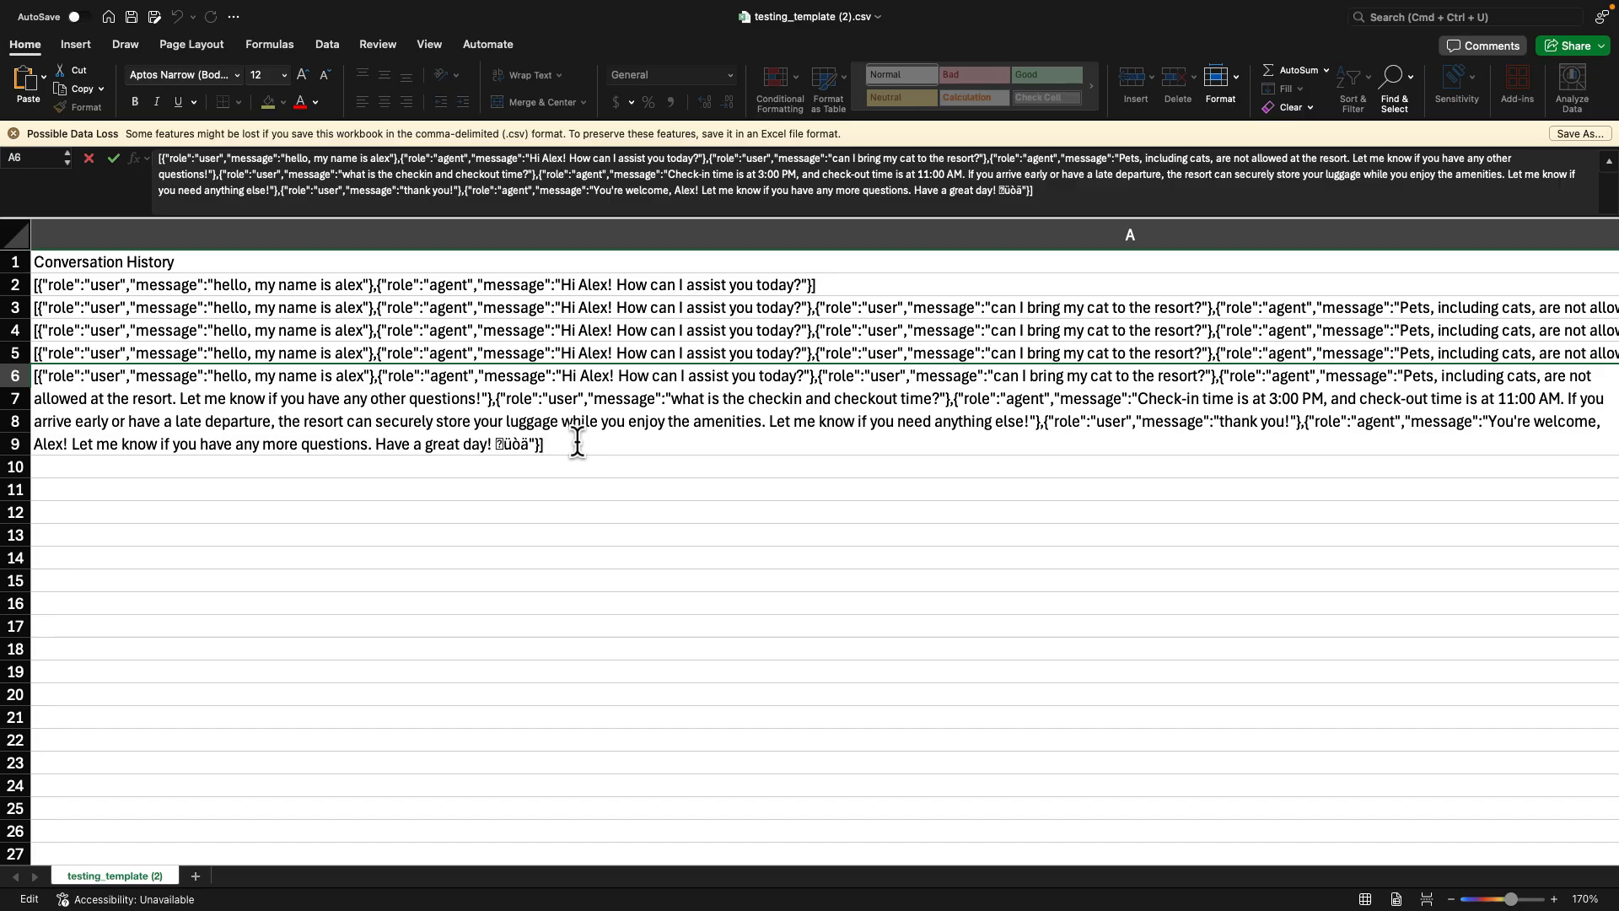
key("Tab")
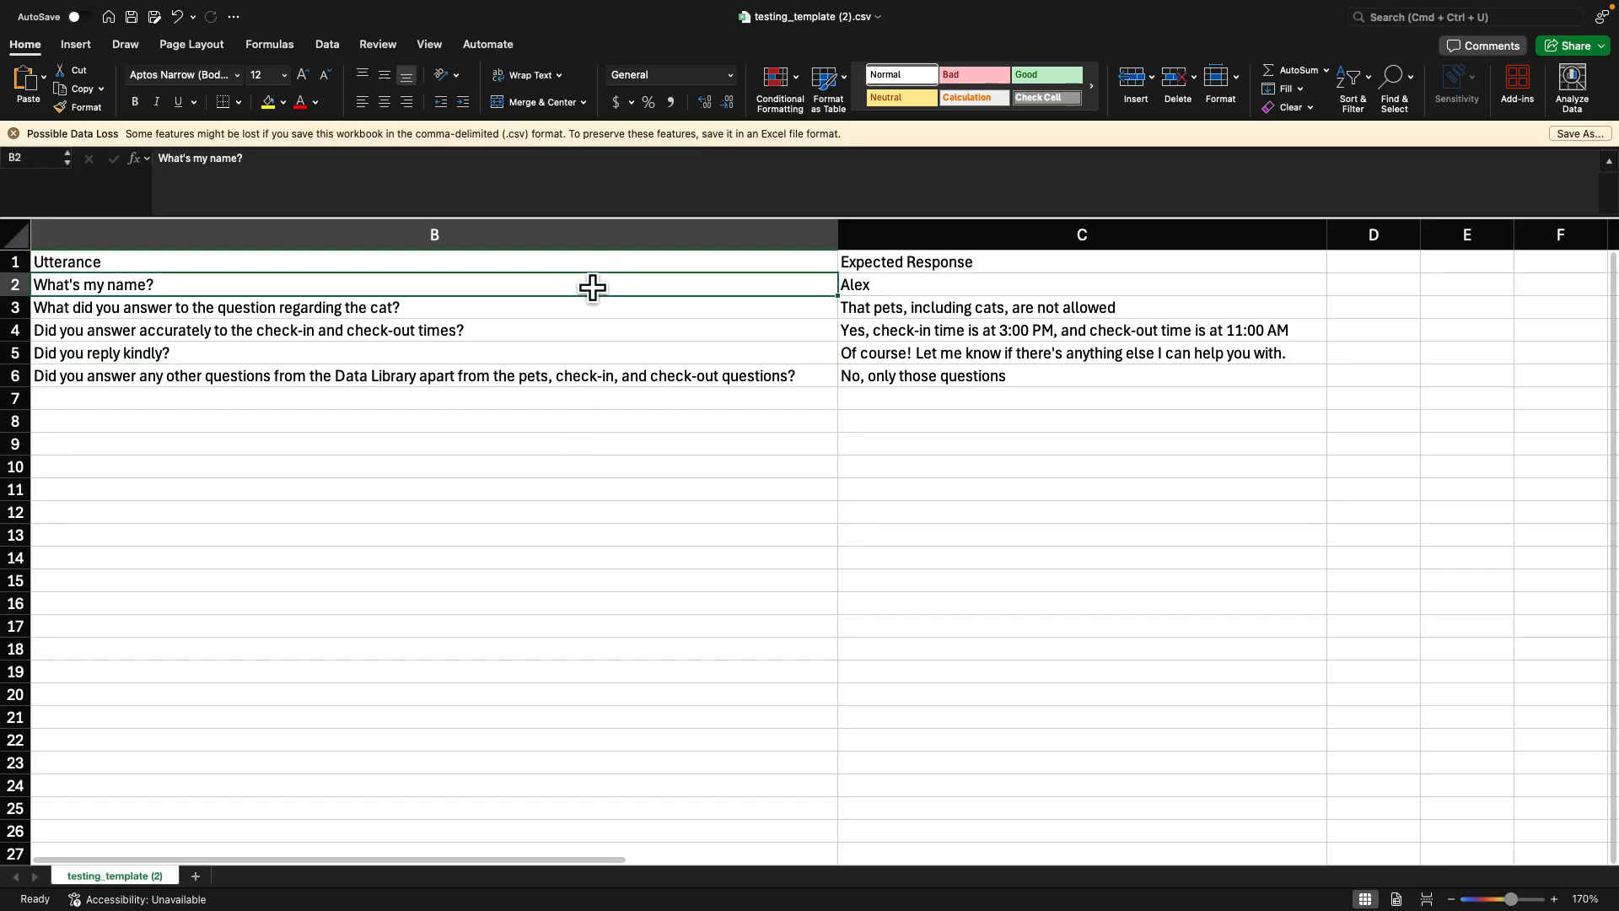
left_click(877, 283)
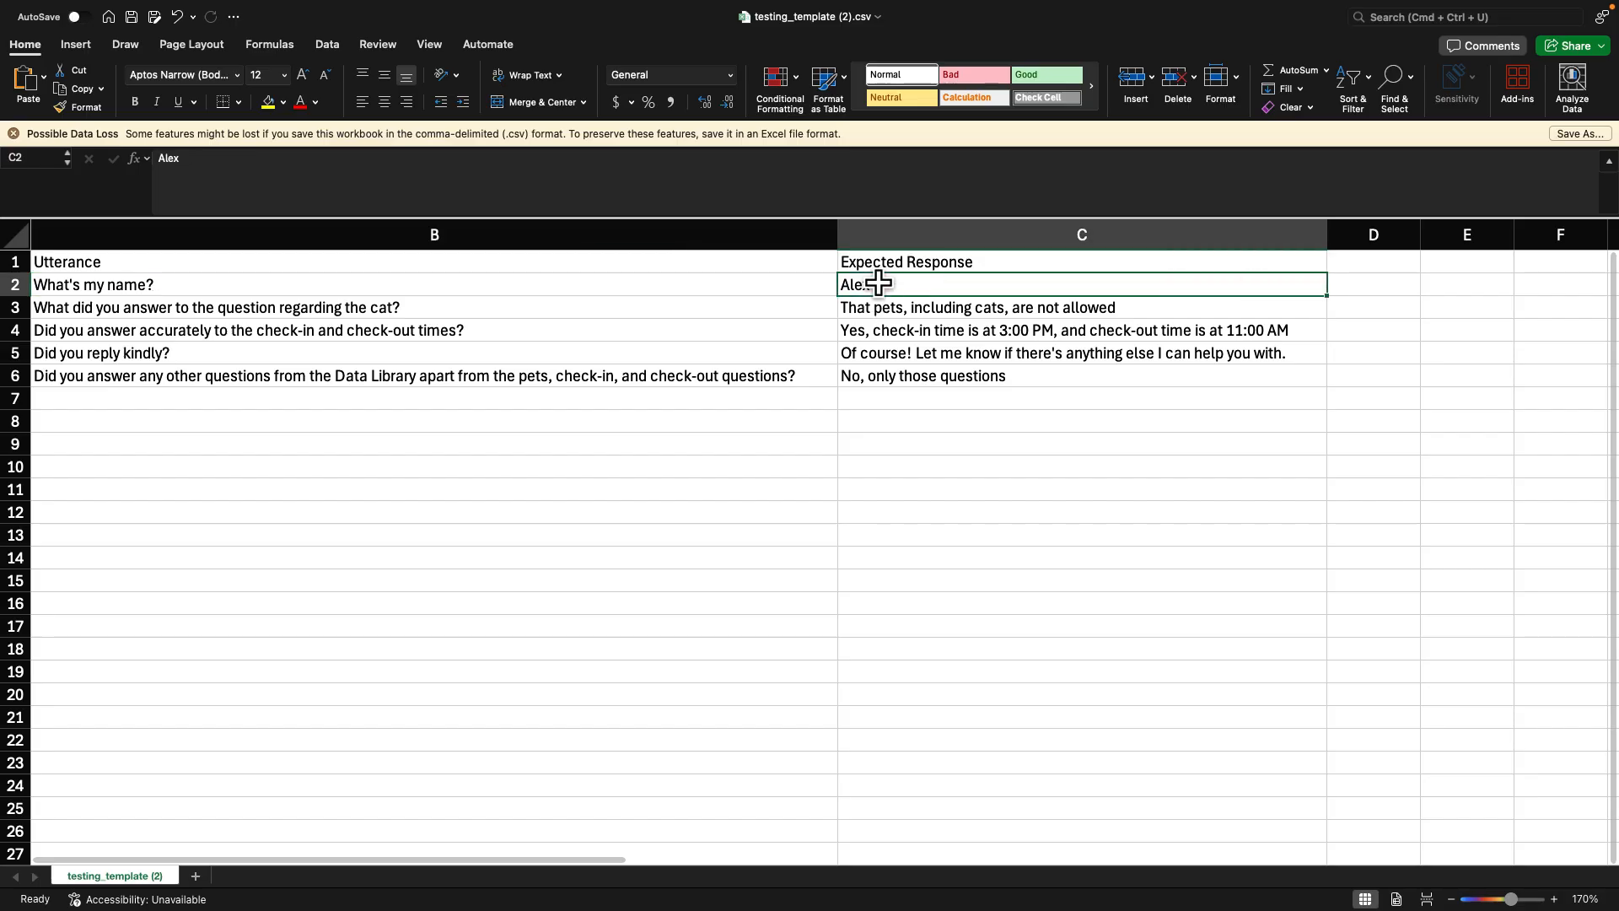
left_click(801, 312)
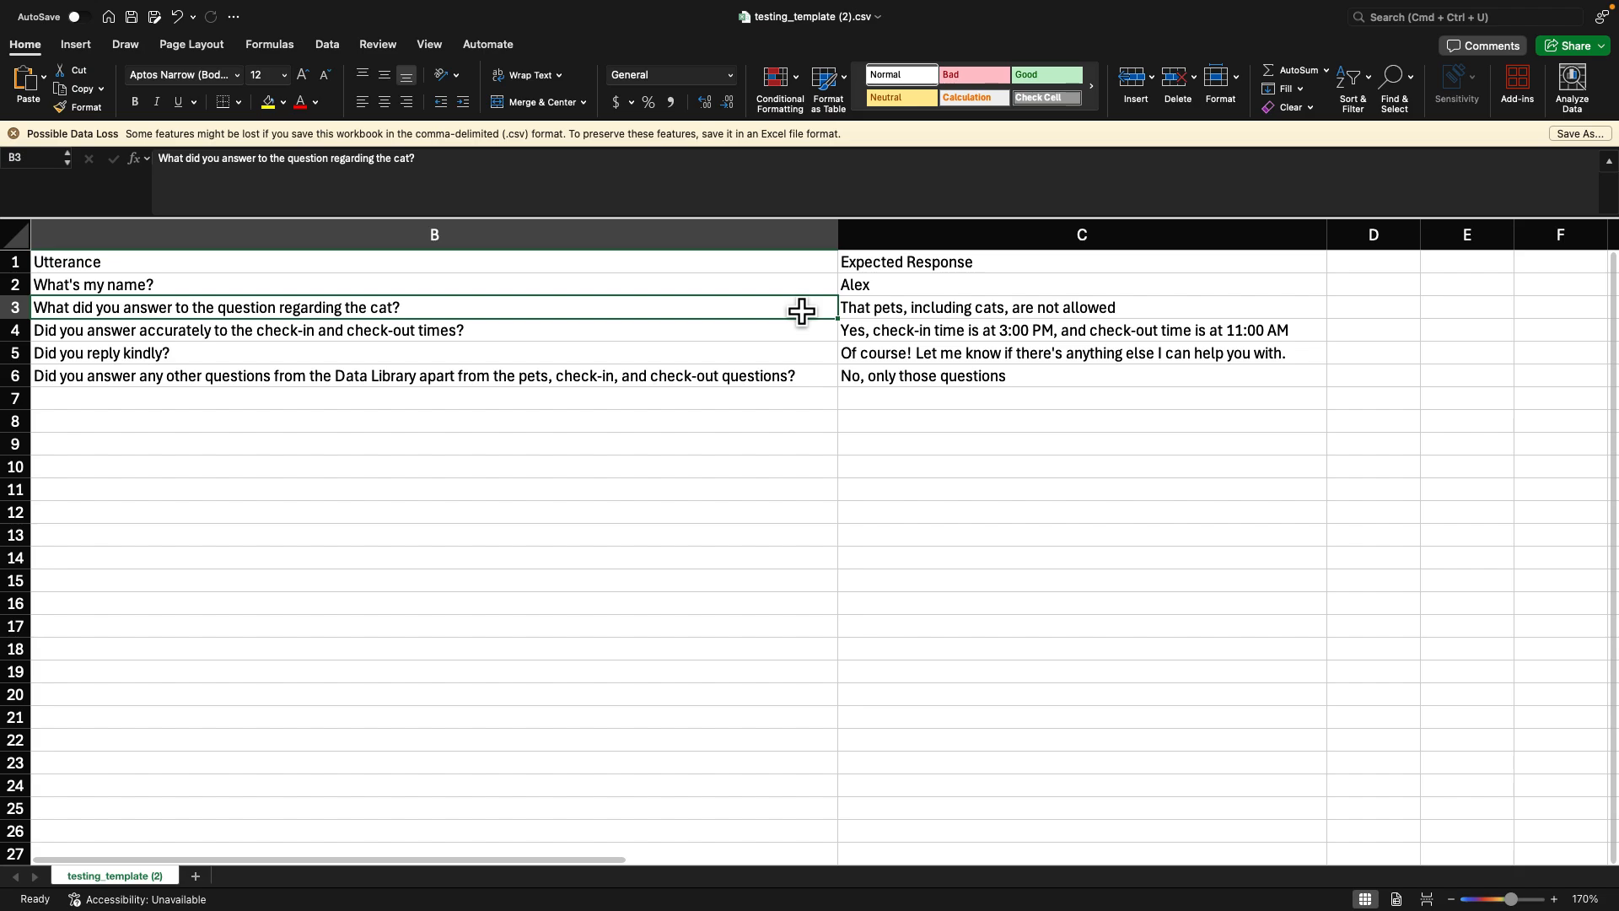
left_click(905, 311)
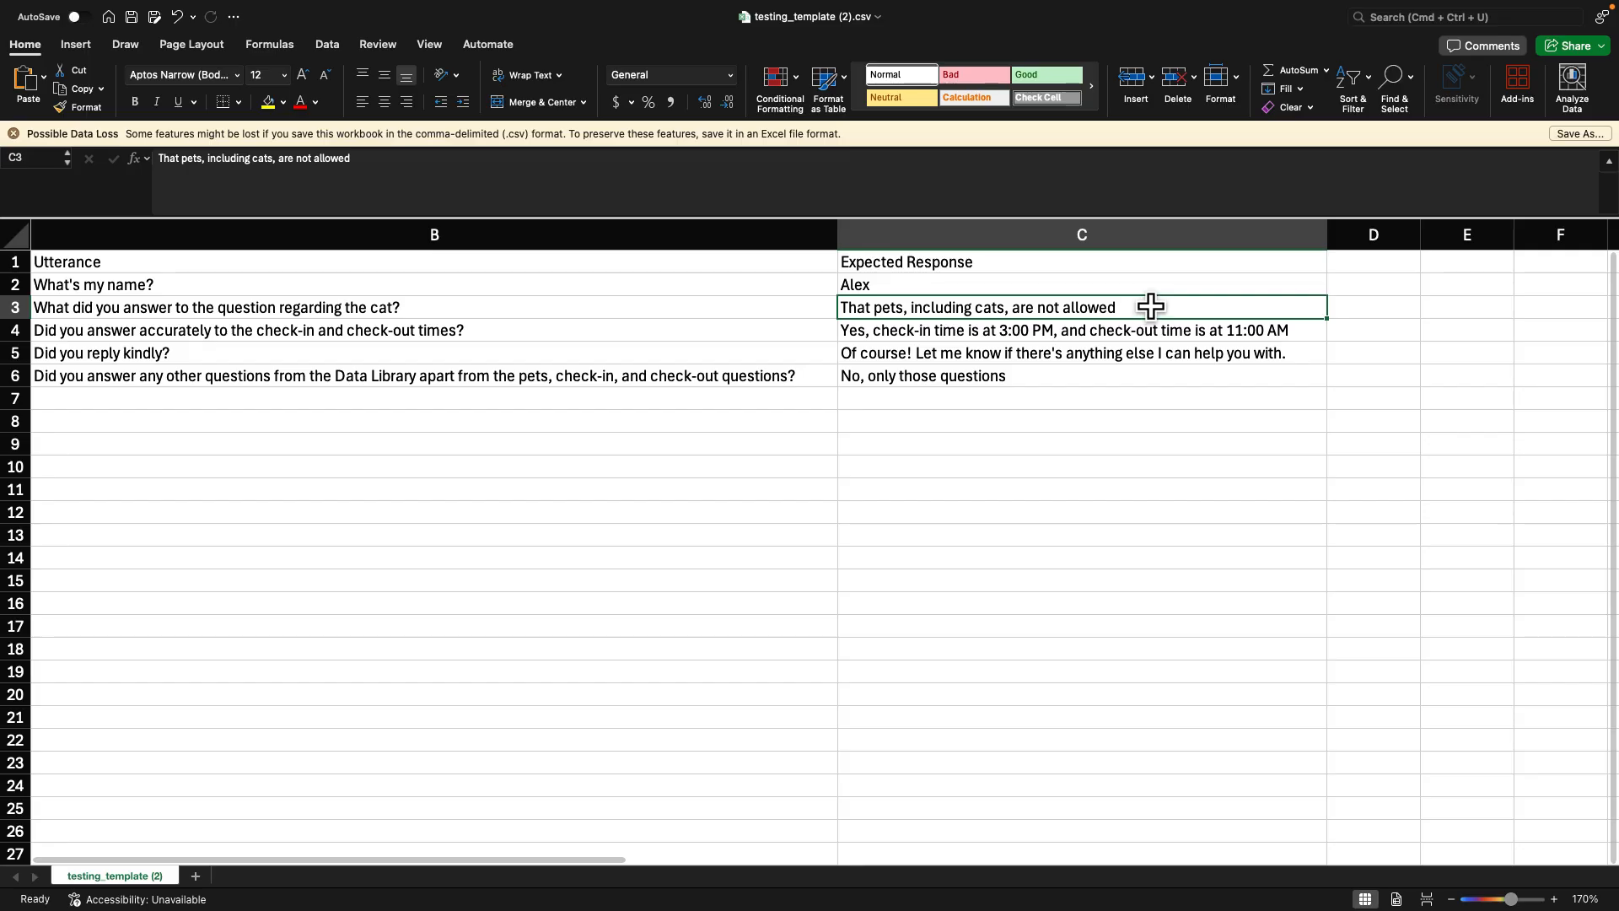
left_click(900, 405)
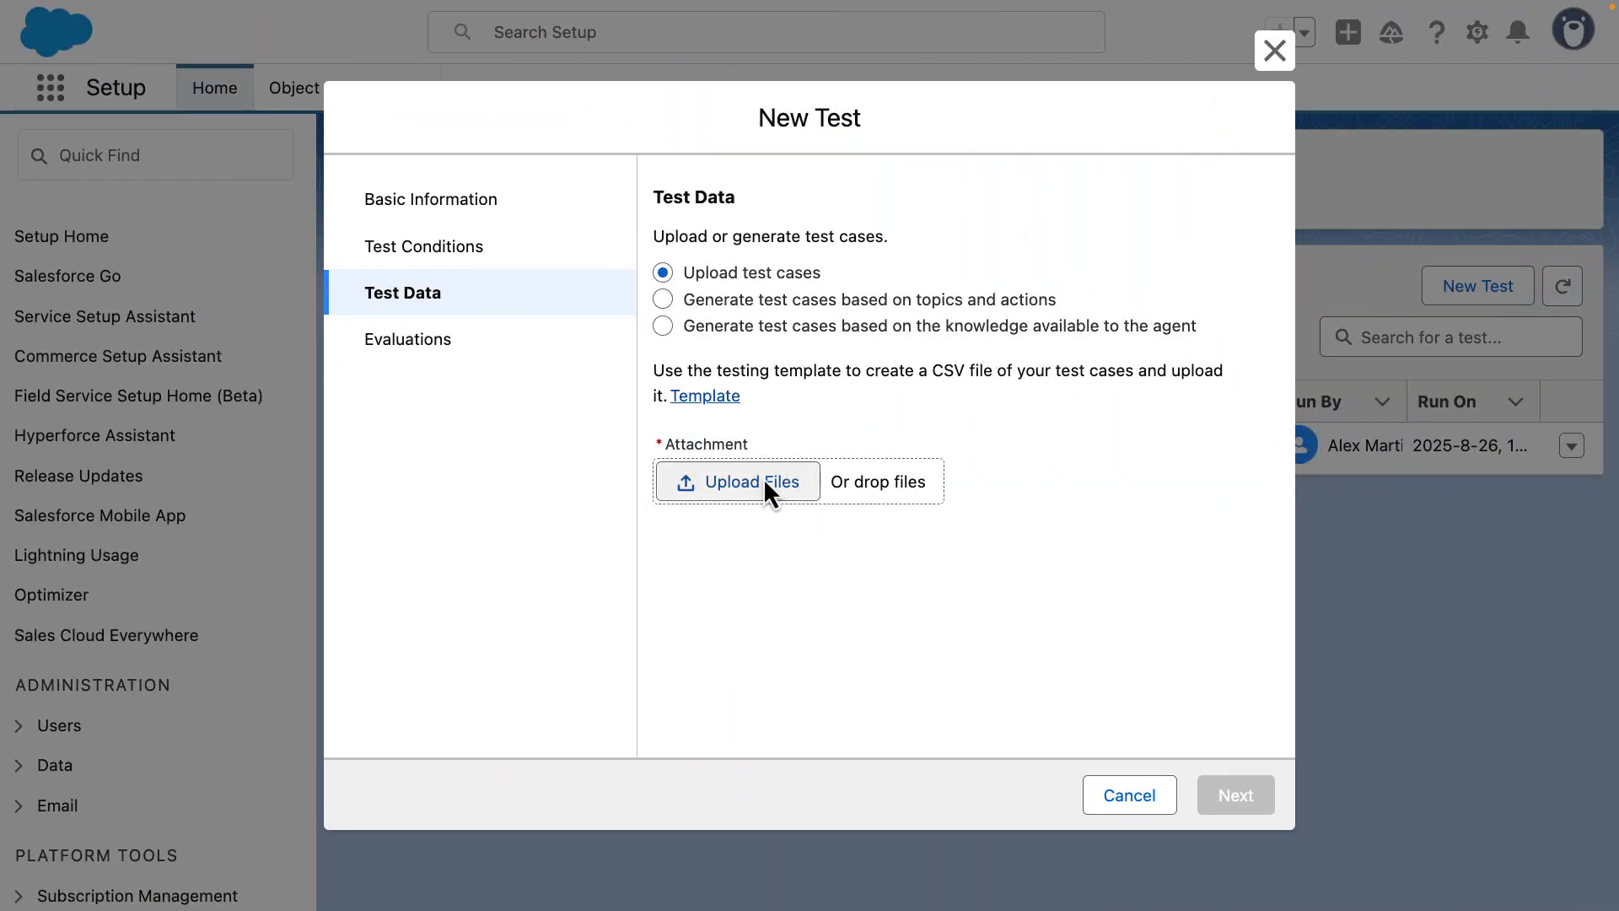
Upload testing_template (2).csv as the test cases, then save and run the test
left_click(763, 477)
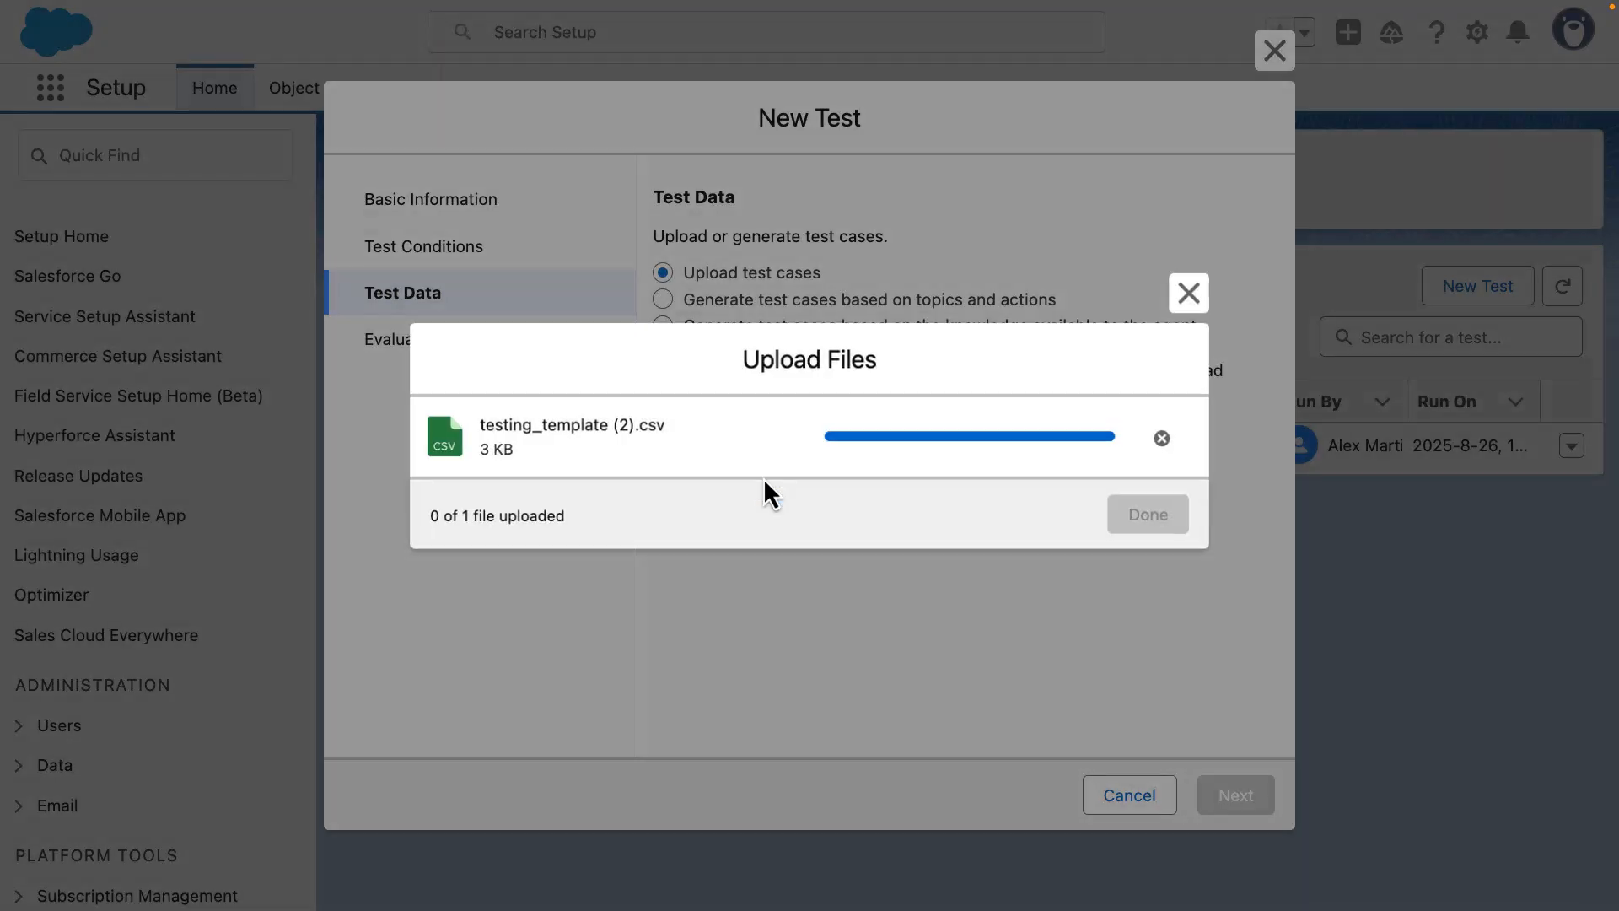
left_click(1152, 515)
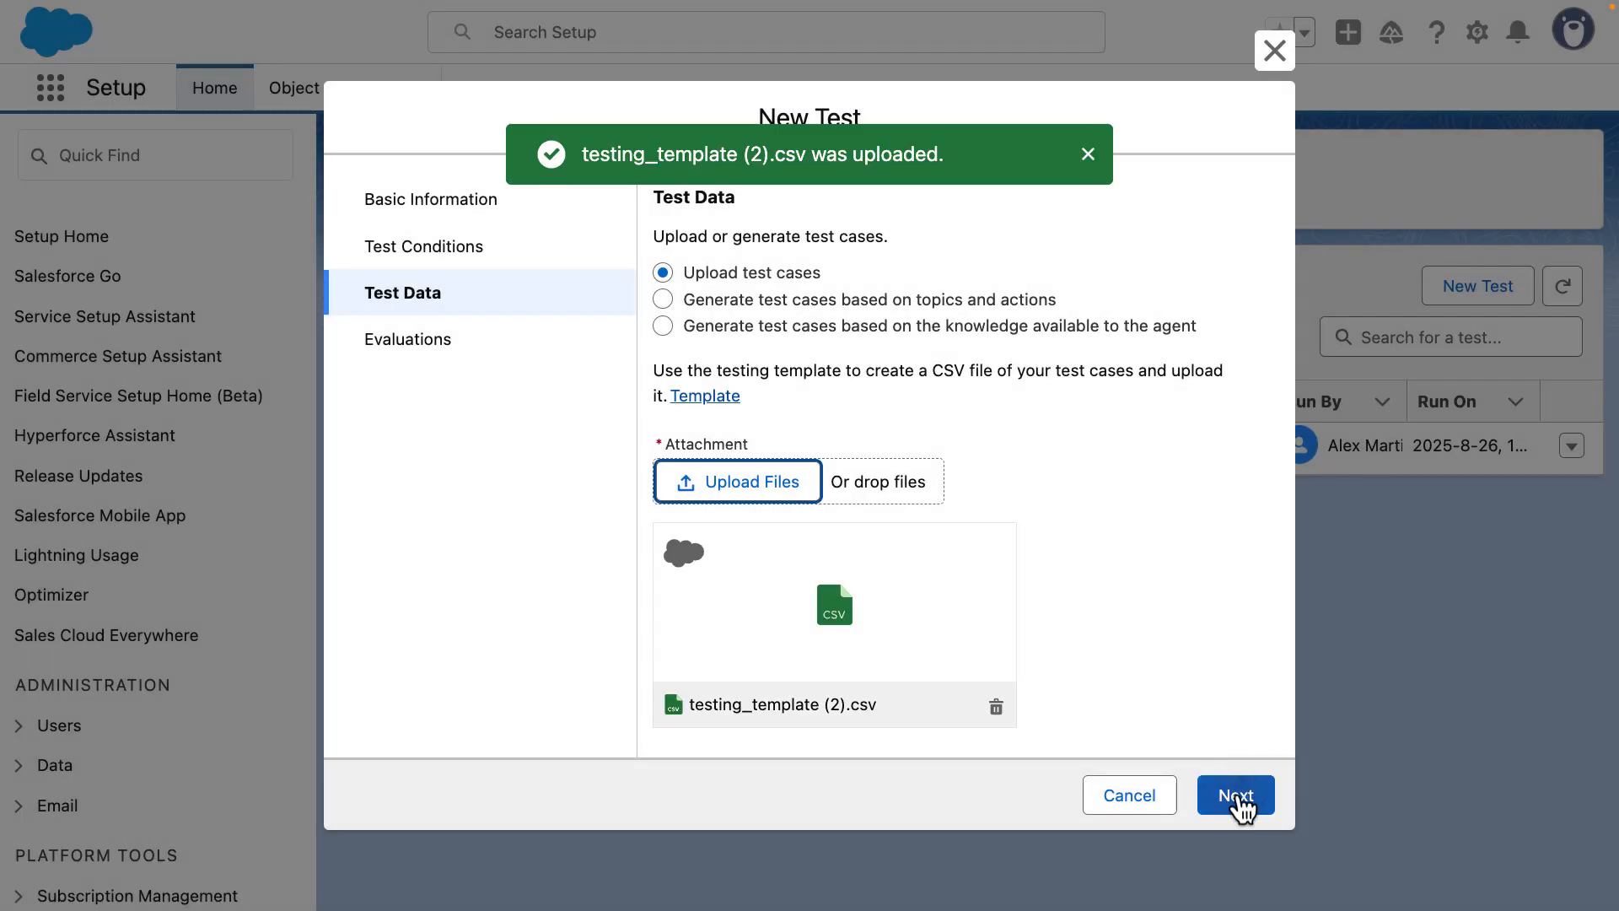
left_click(1236, 796)
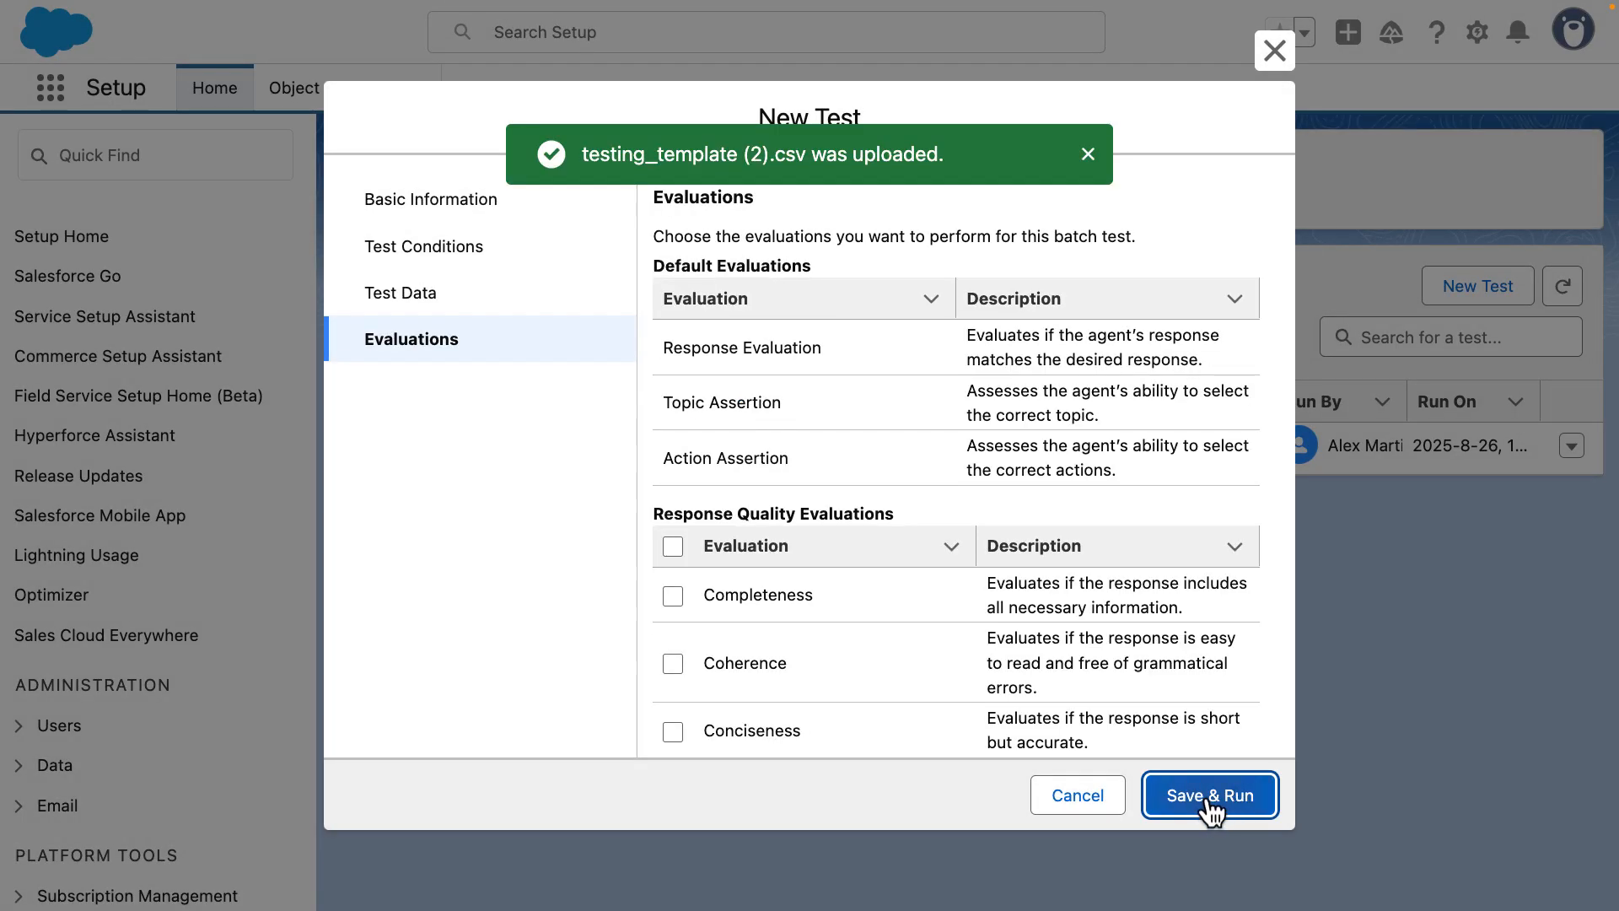
left_click(1212, 797)
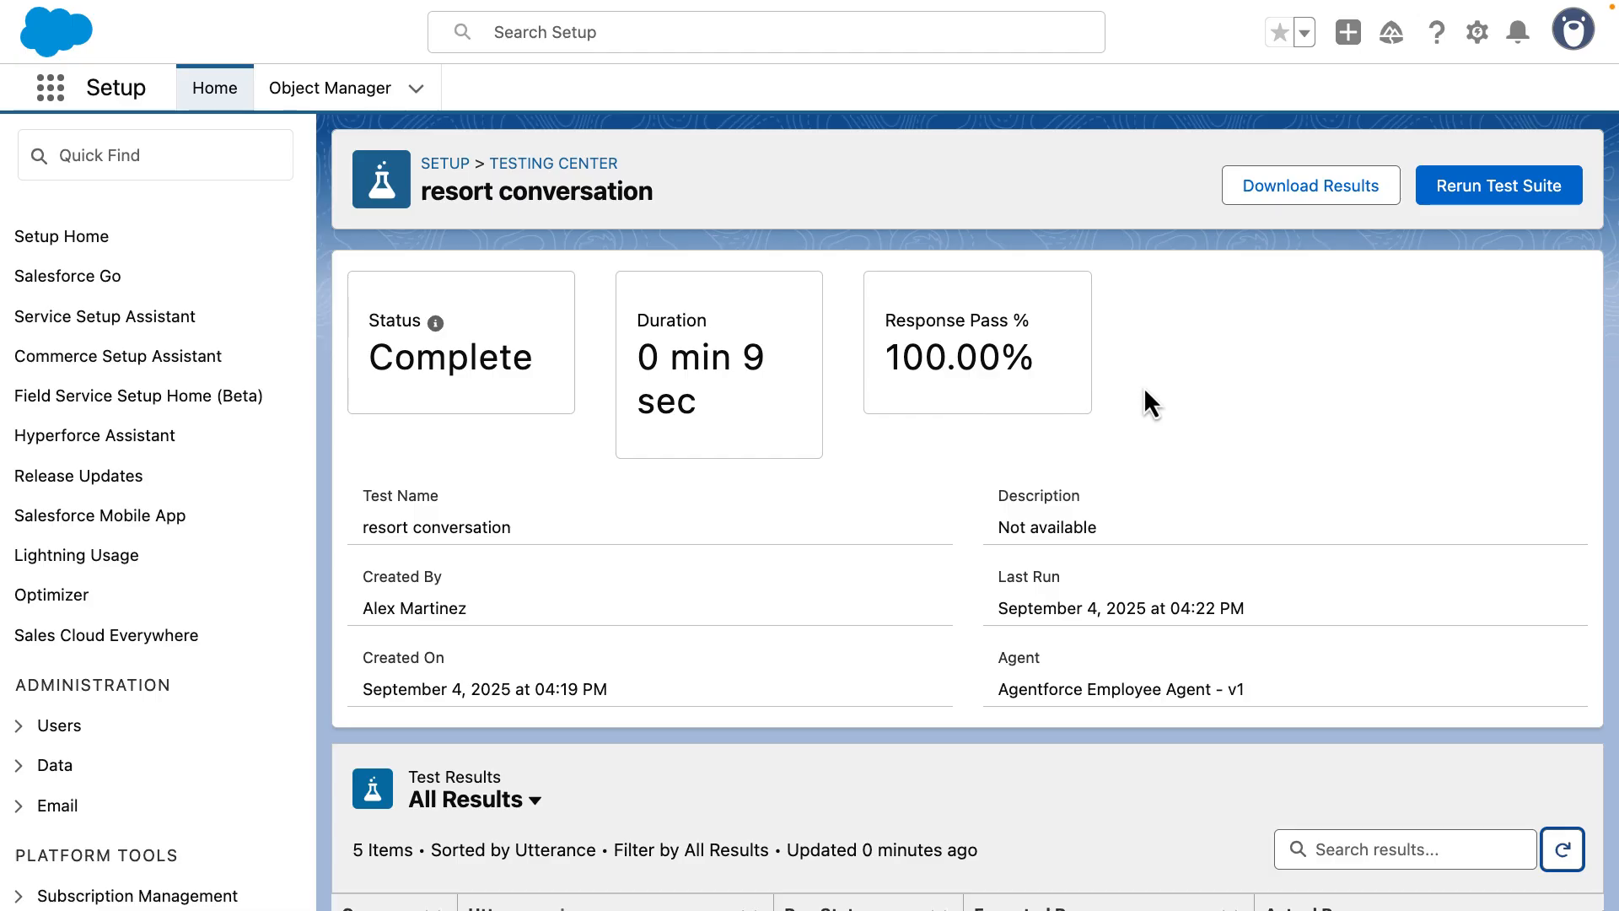
scroll(1143, 386, "down", 3)
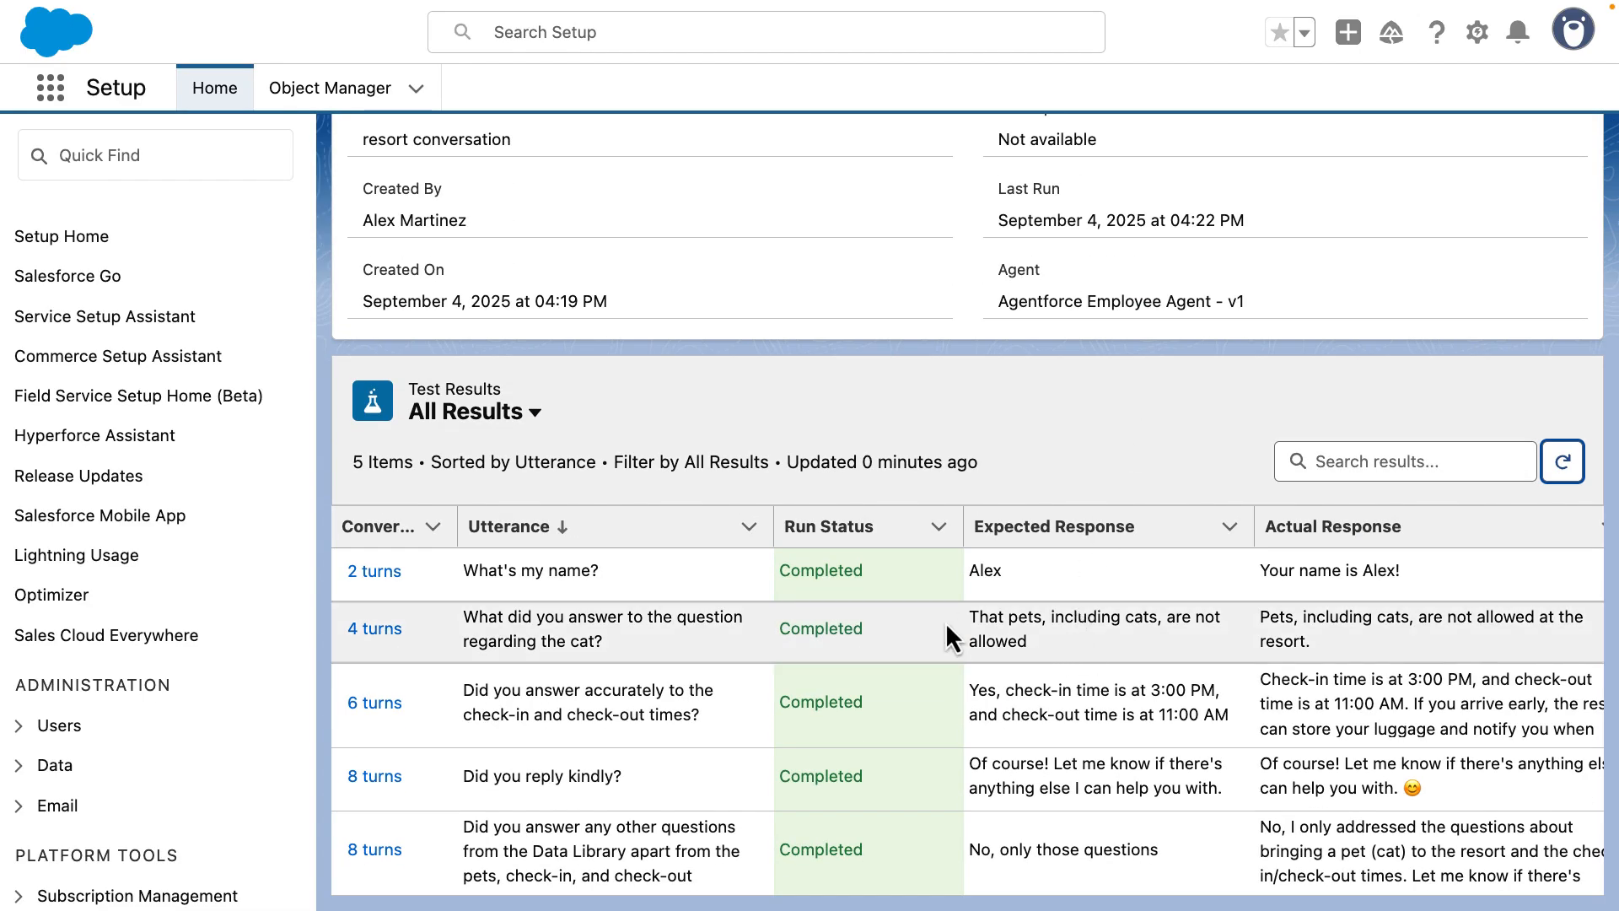
scroll(868, 802, "right", 5)
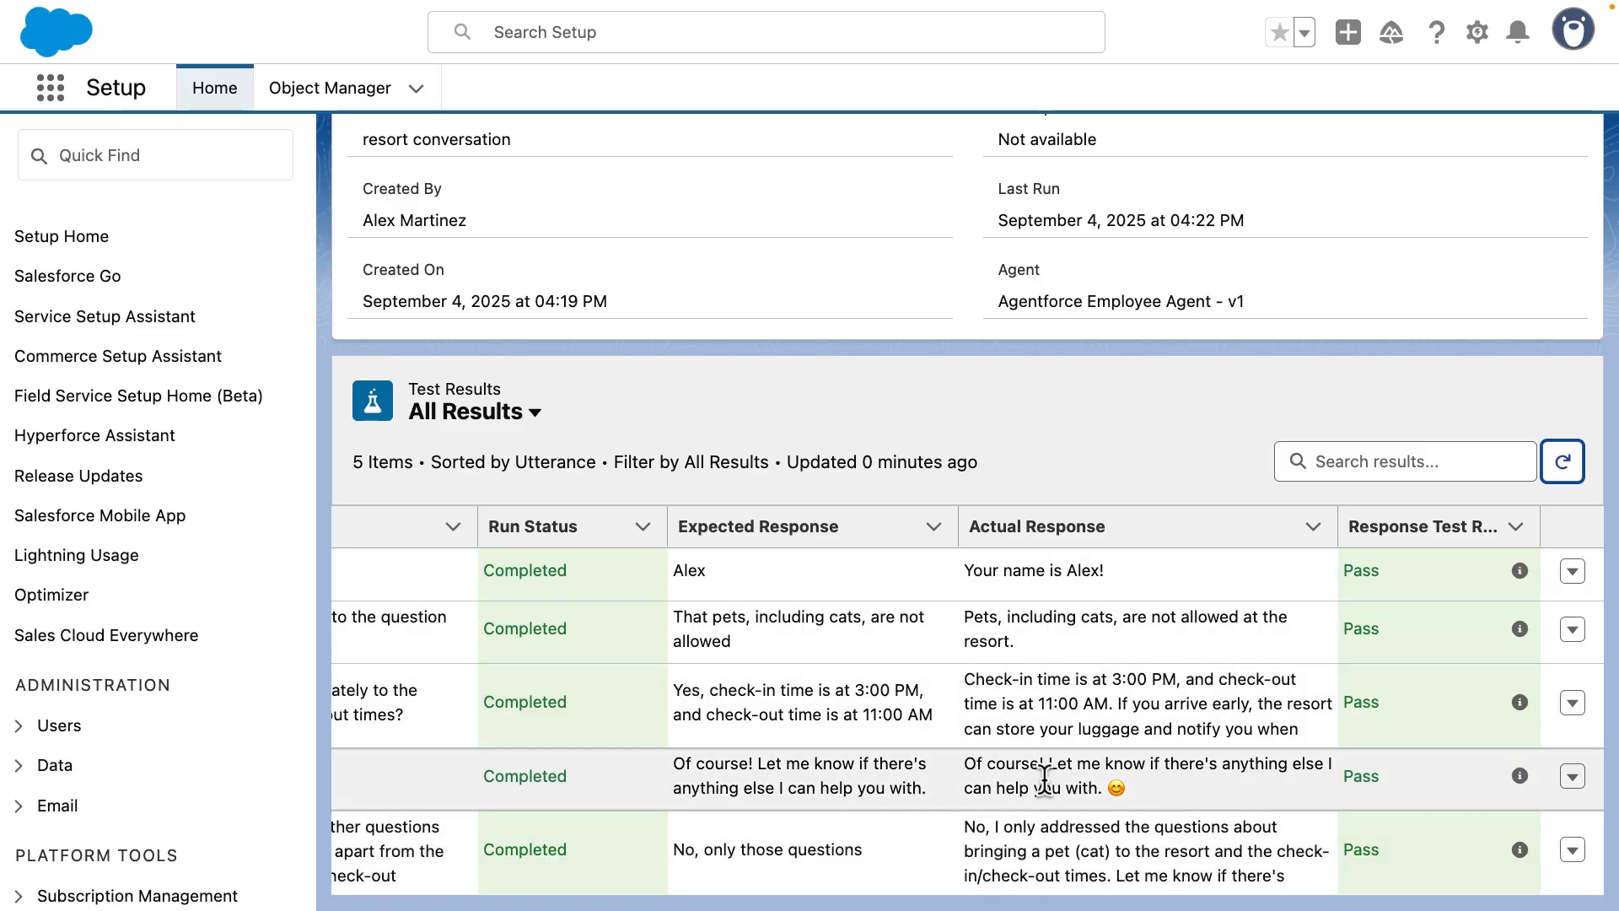
scroll(1045, 780, "left", 5)
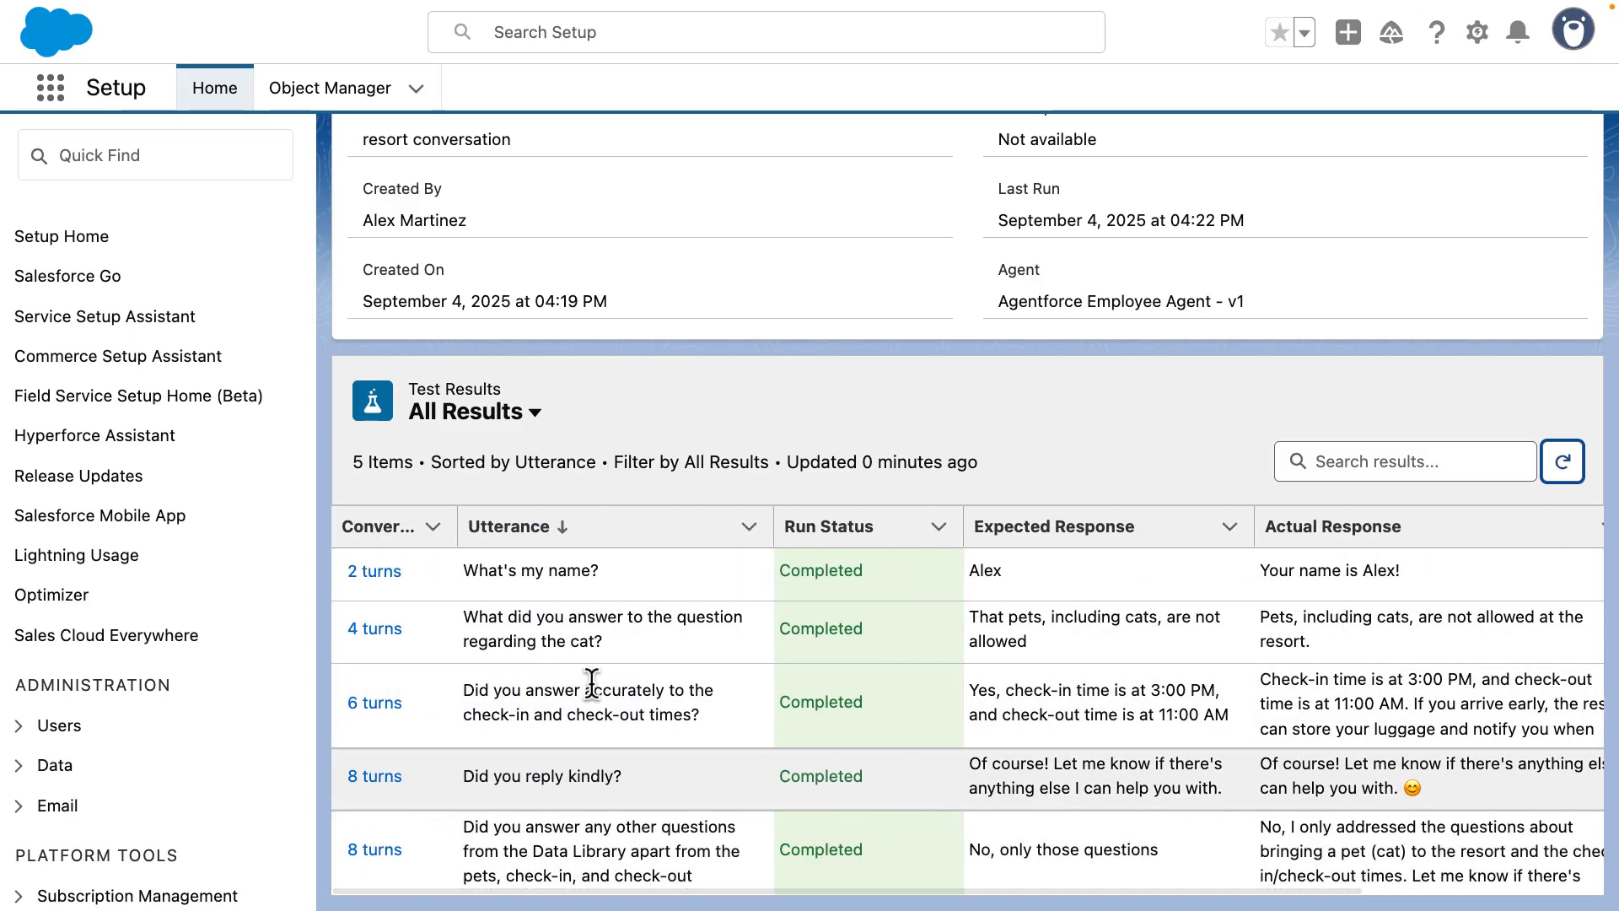
View the 2-, 4-, 6- and 8-turn conversation histories for the test results
left_click(376, 571)
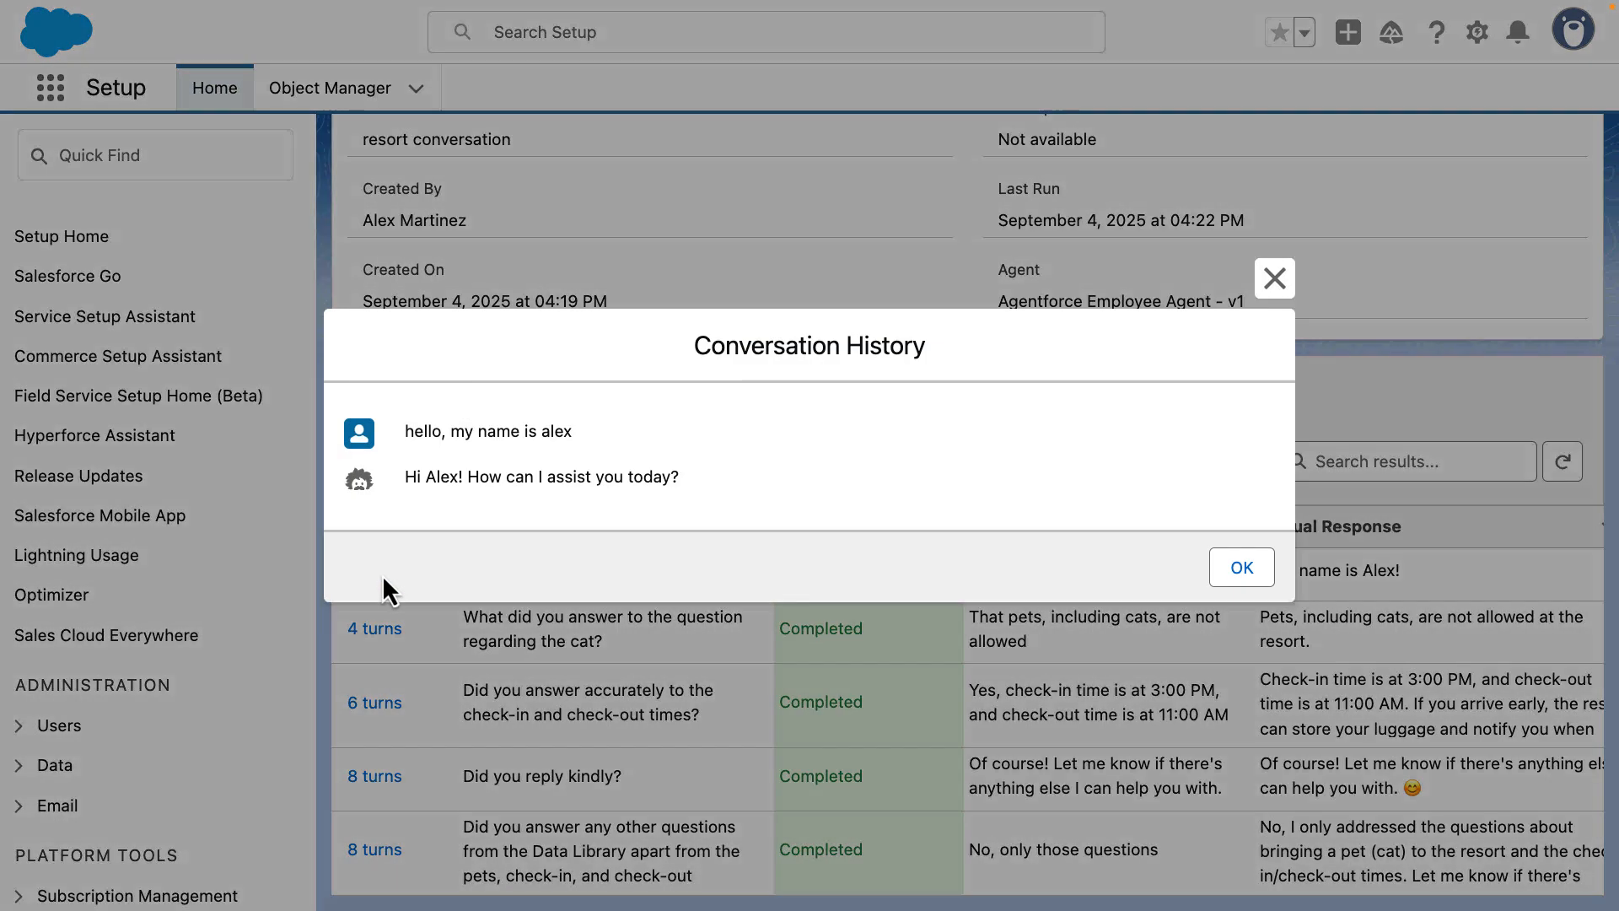
left_click(377, 622)
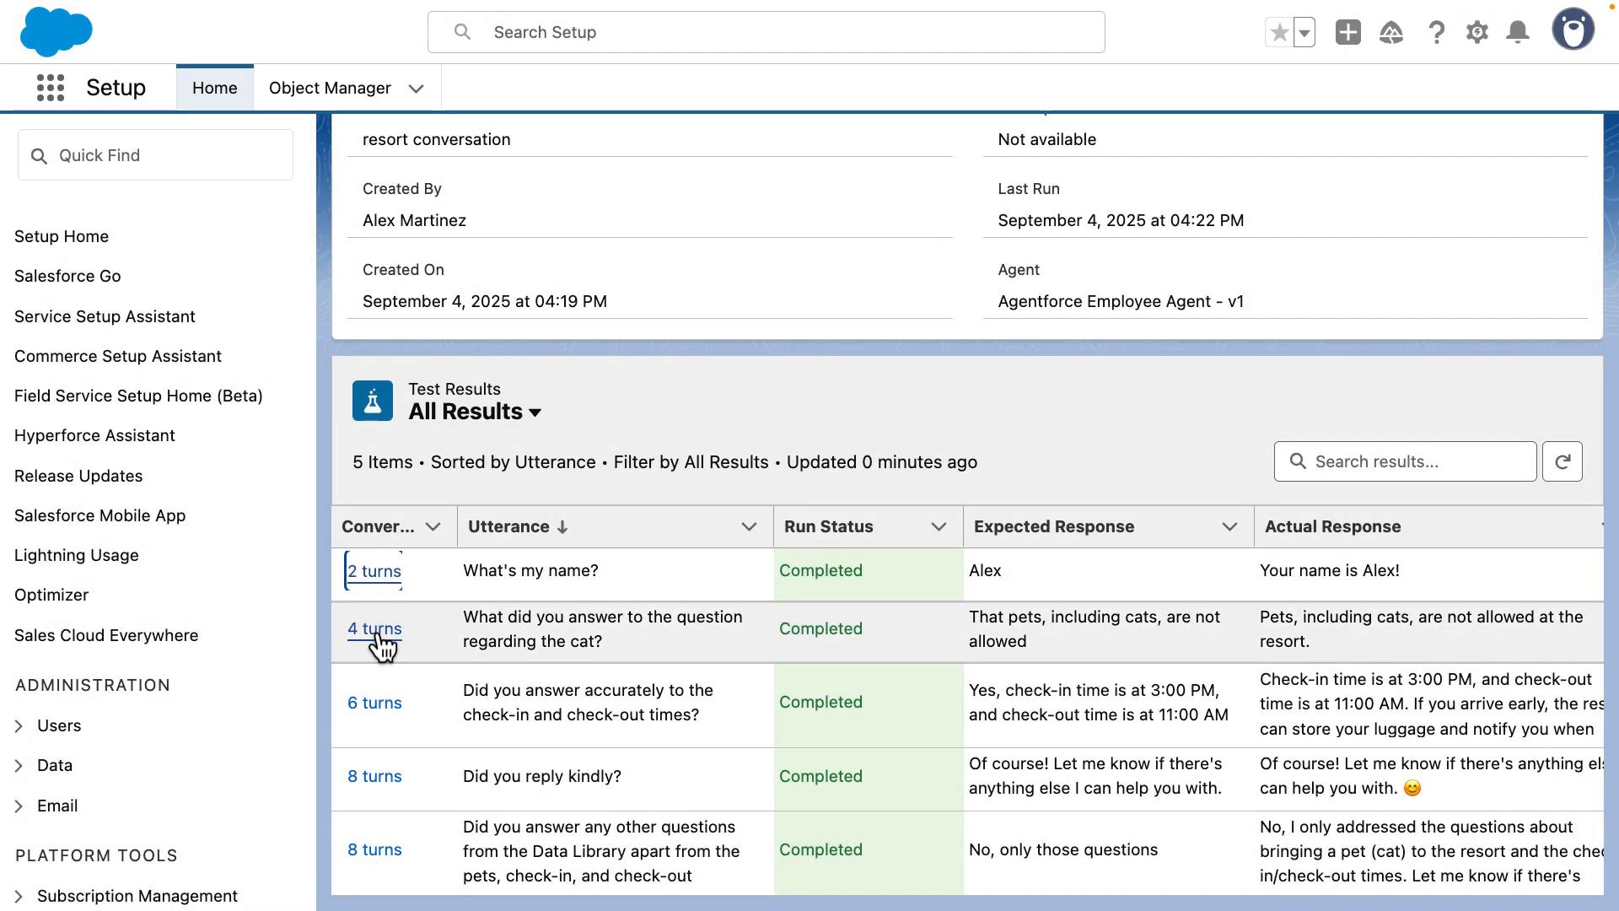
left_click(375, 627)
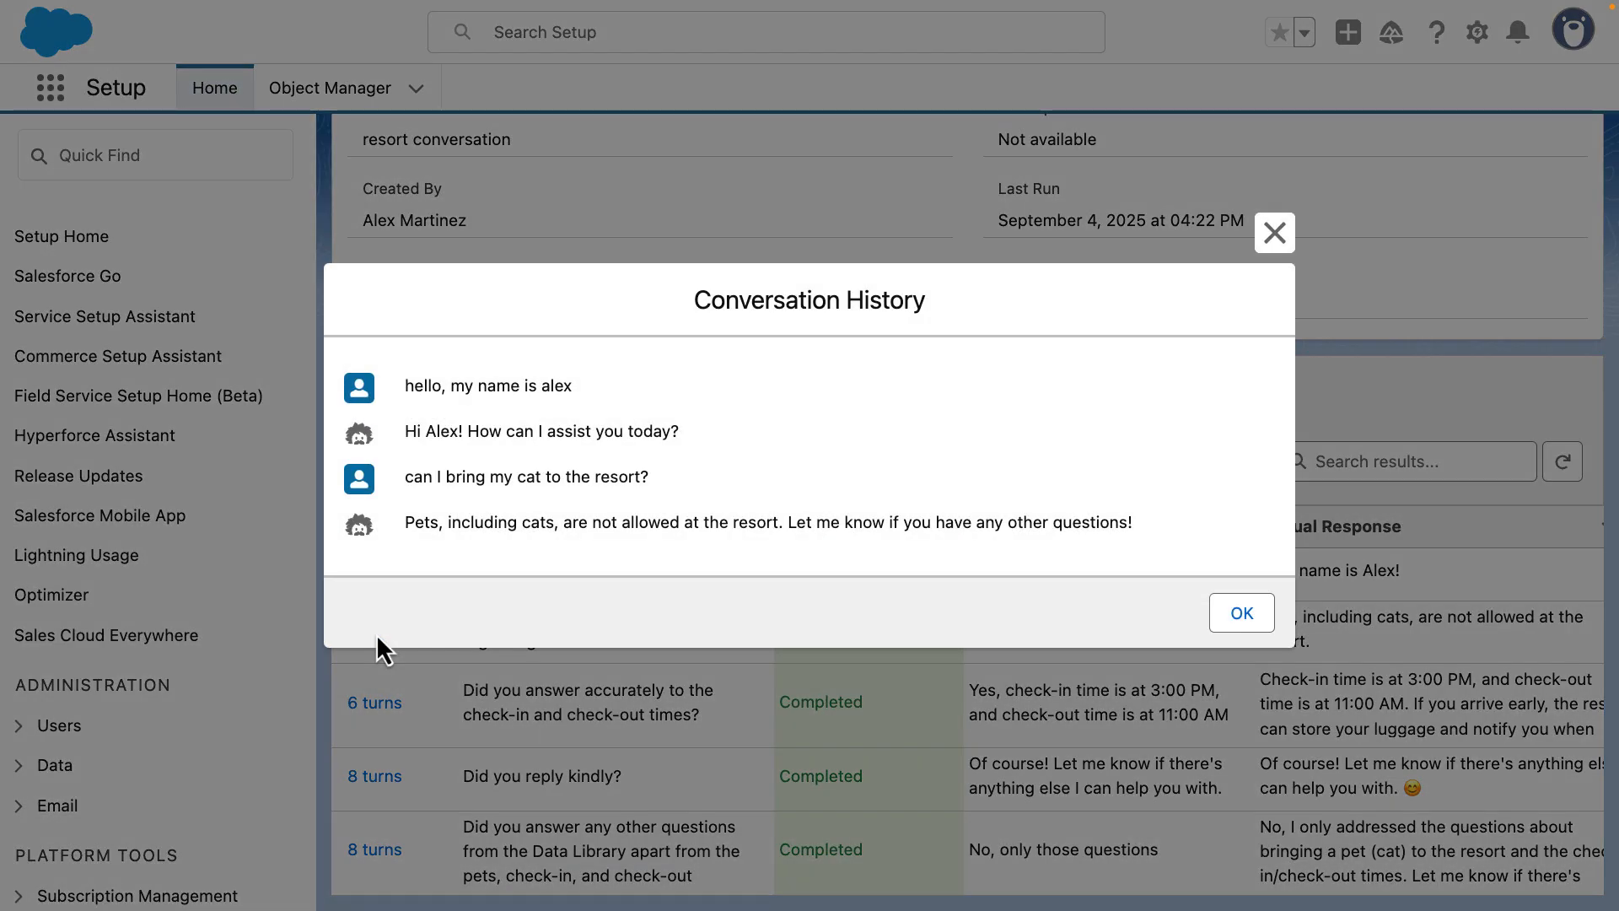
left_click(376, 634)
left_click(376, 702)
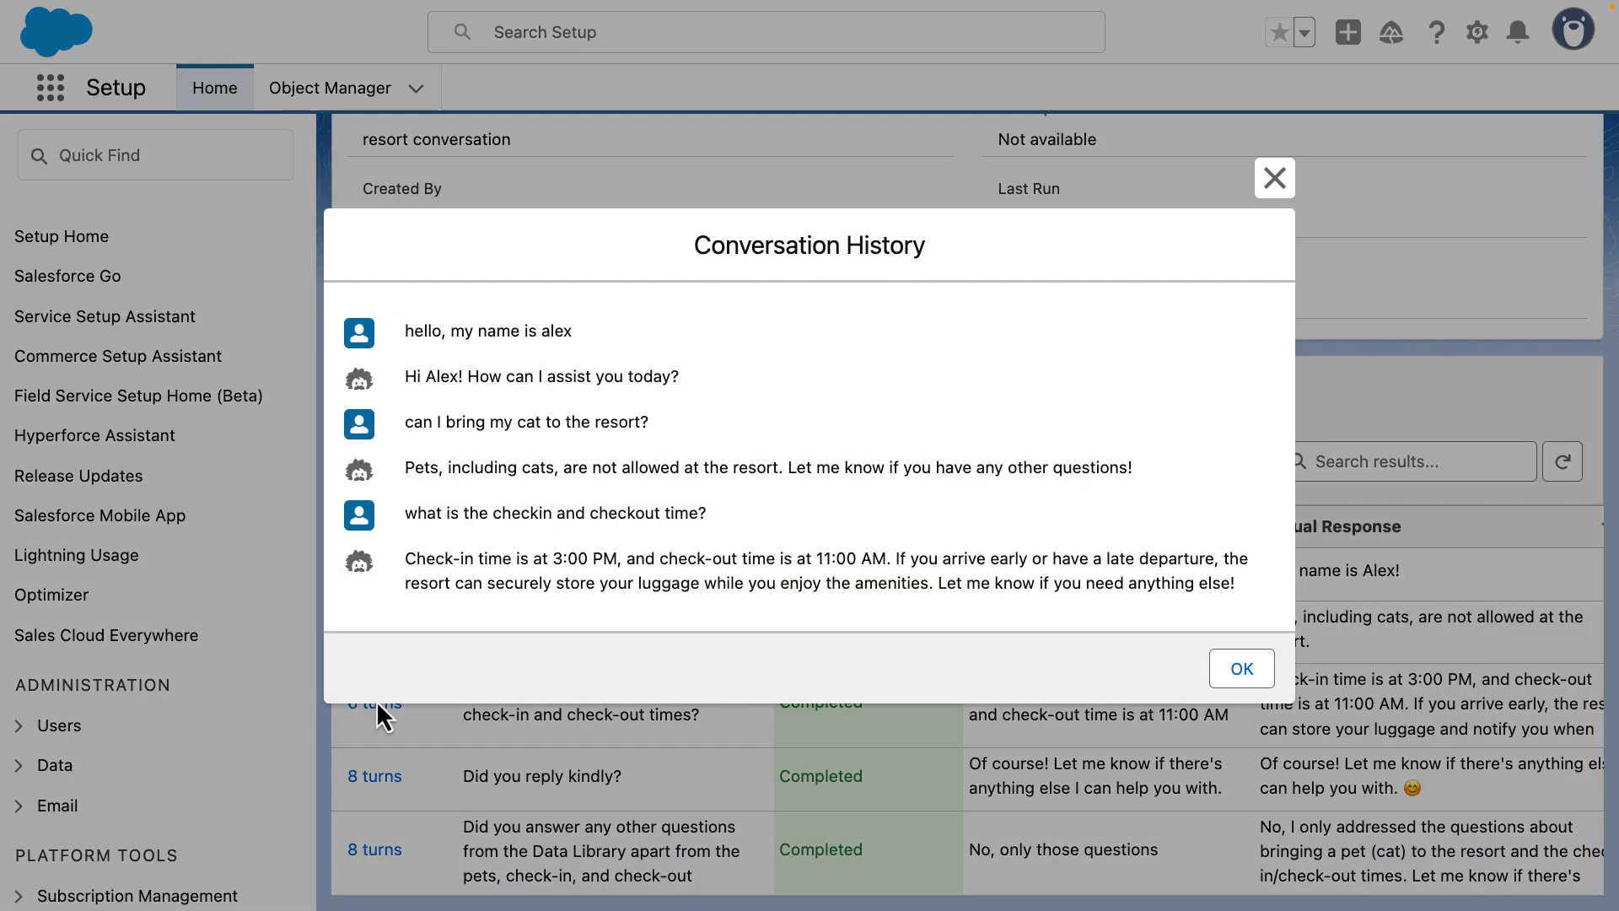
left_click(376, 707)
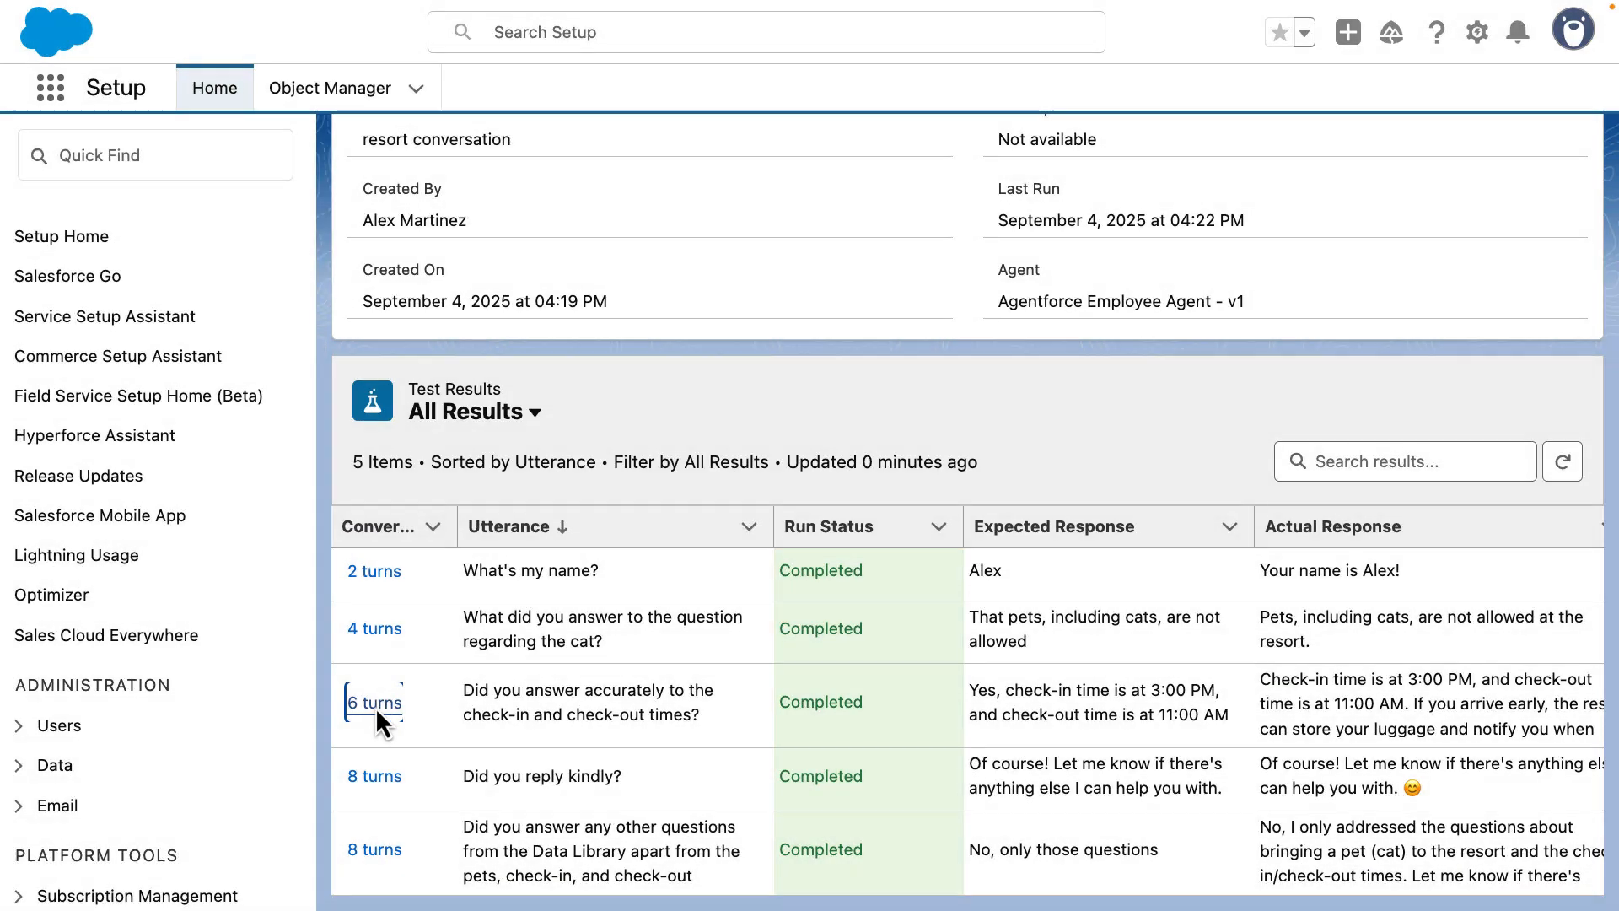
left_click(376, 779)
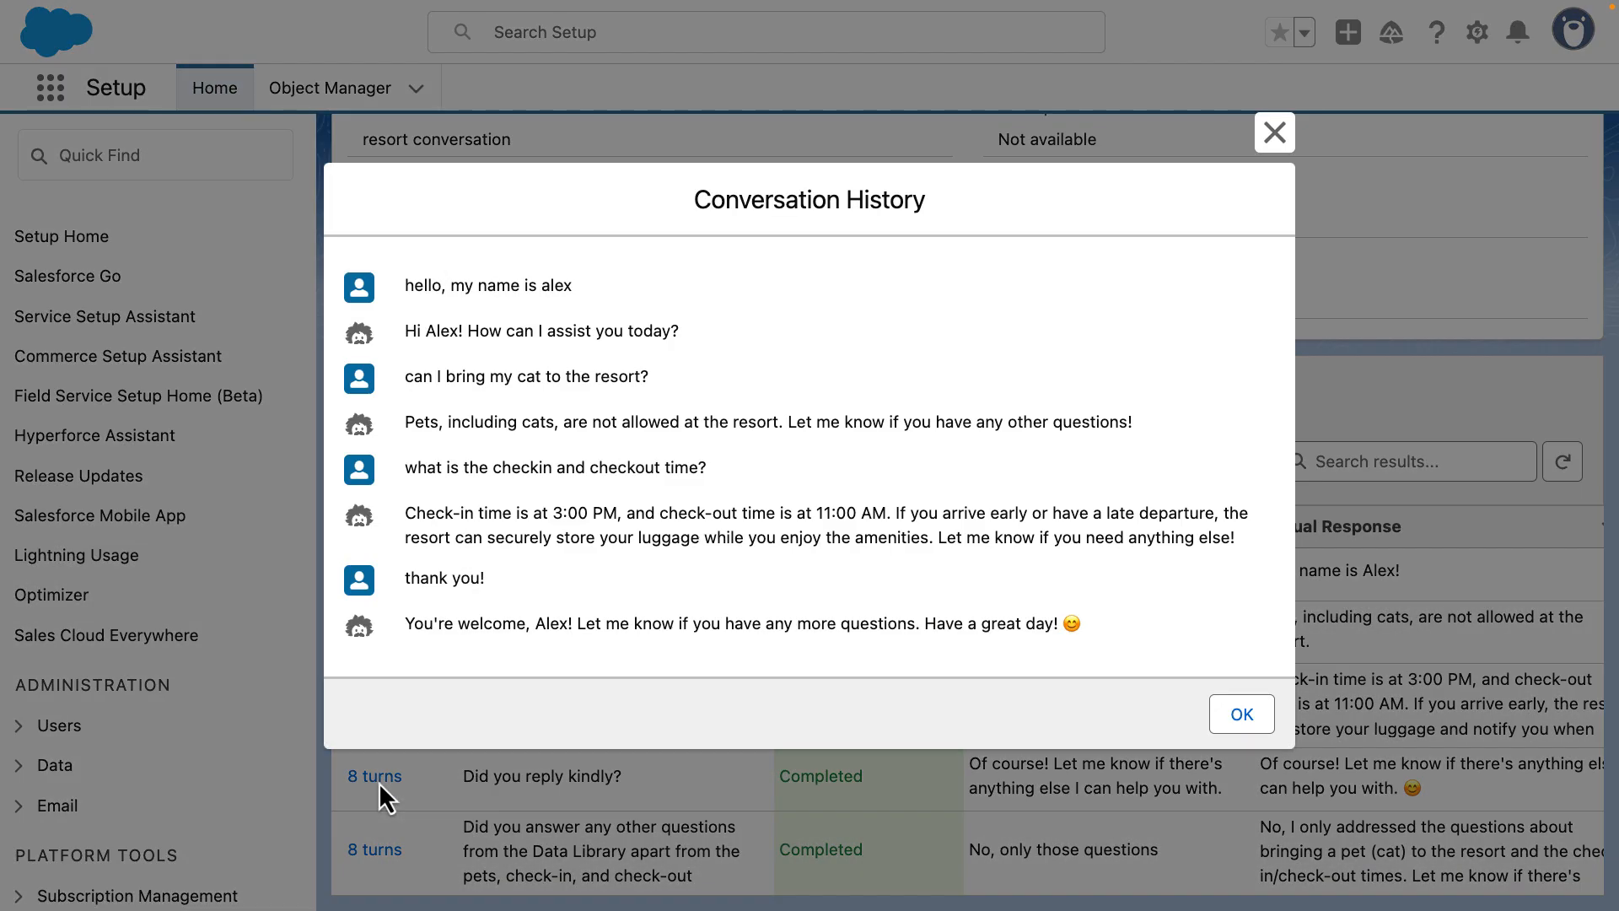